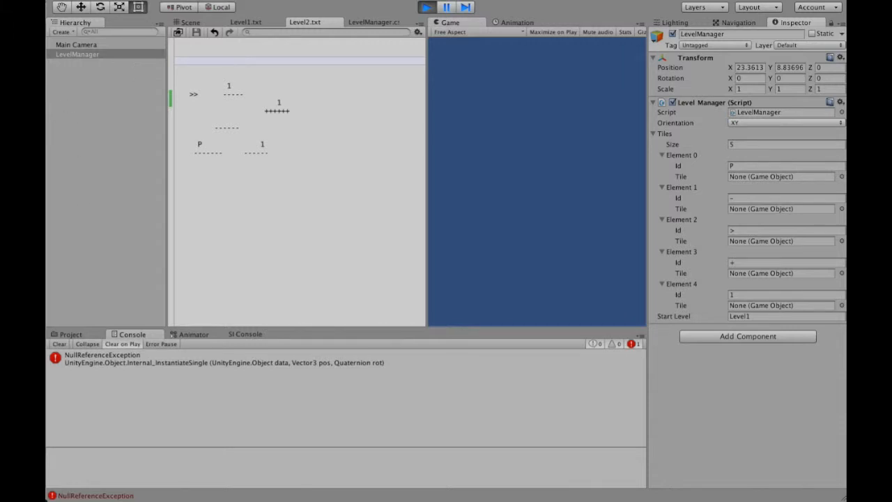
Create an empty game object named BrickTile and reset its transform.
click(56, 32)
click(100, 45)
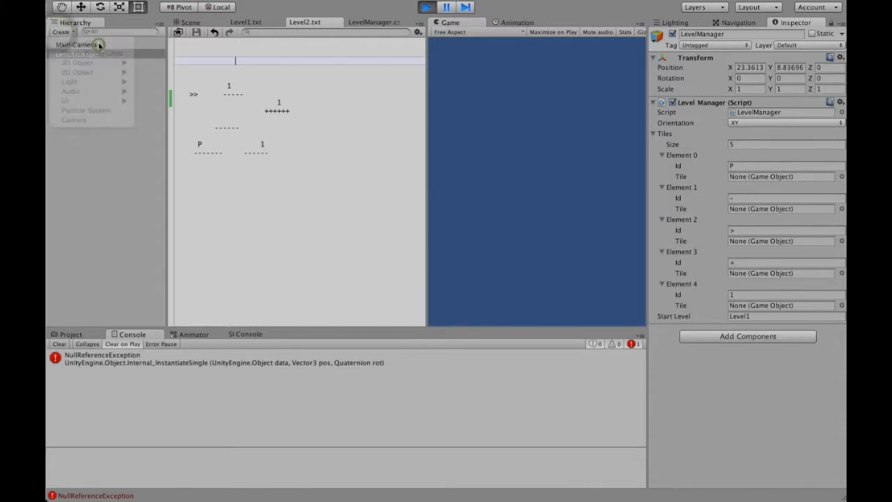
click(738, 33)
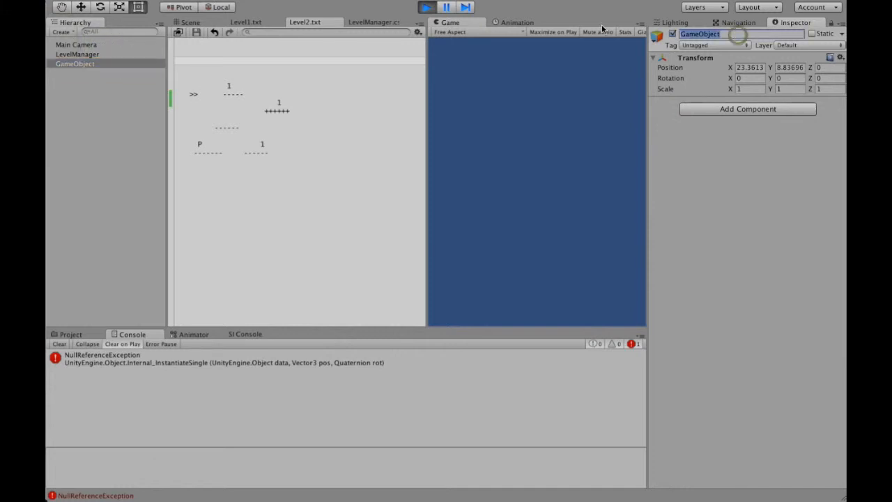
text(Brick)
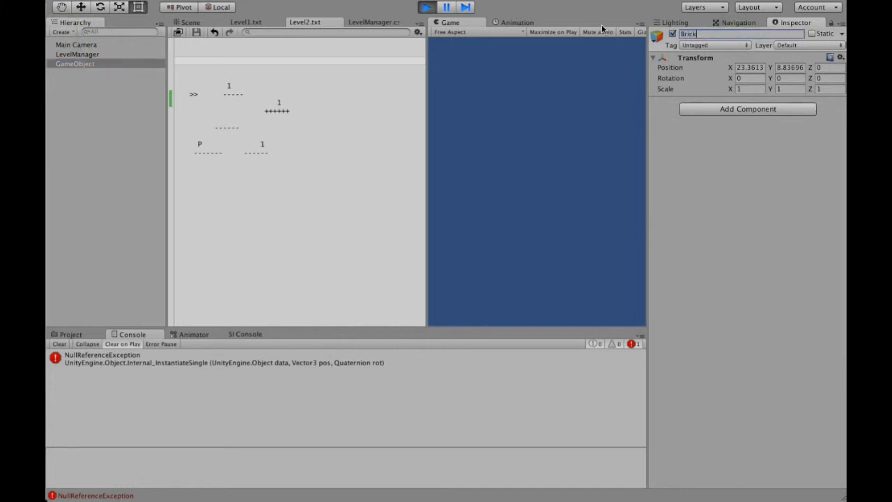
text(Tile)
key(Return)
click(841, 58)
click(841, 68)
Show the Scene view and frame the BrickTile object in it.
click(194, 24)
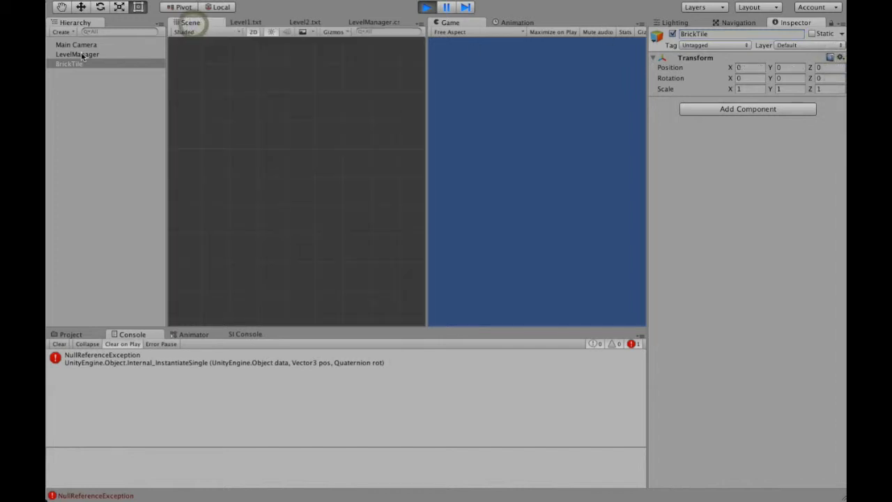
click(99, 63)
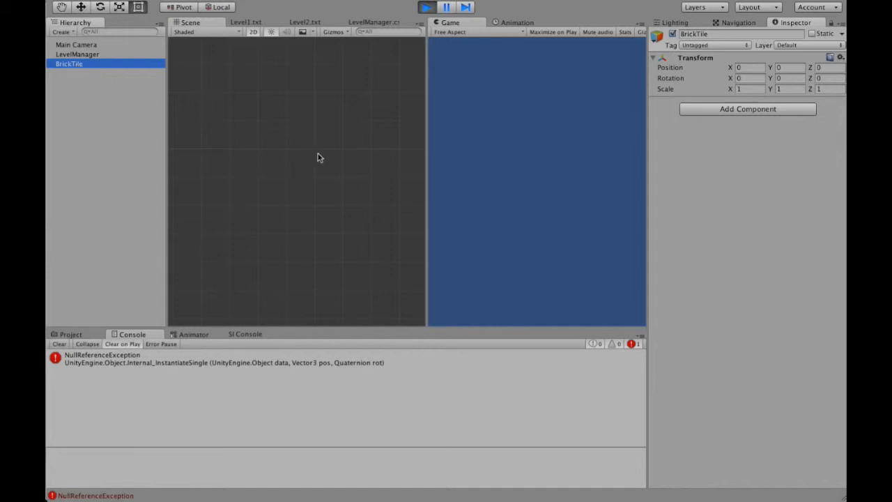
key(f)
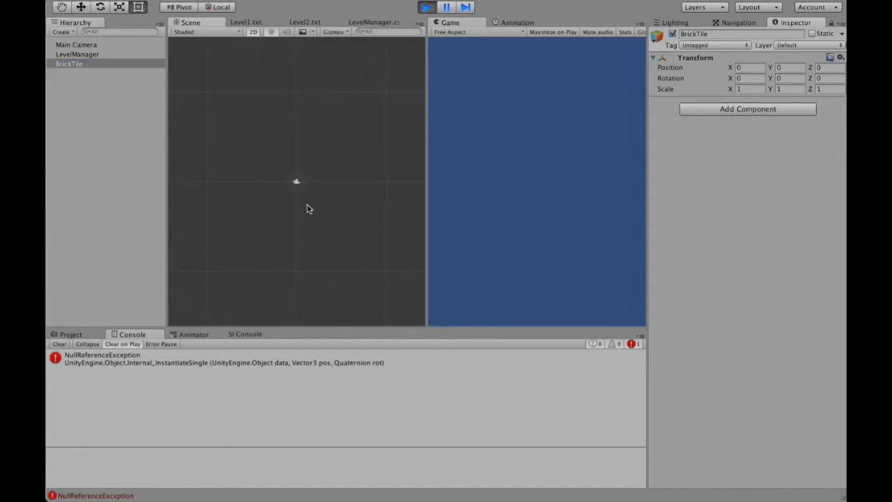
Create an empty game object named Sprite and make it a child of BrickTile.
click(81, 65)
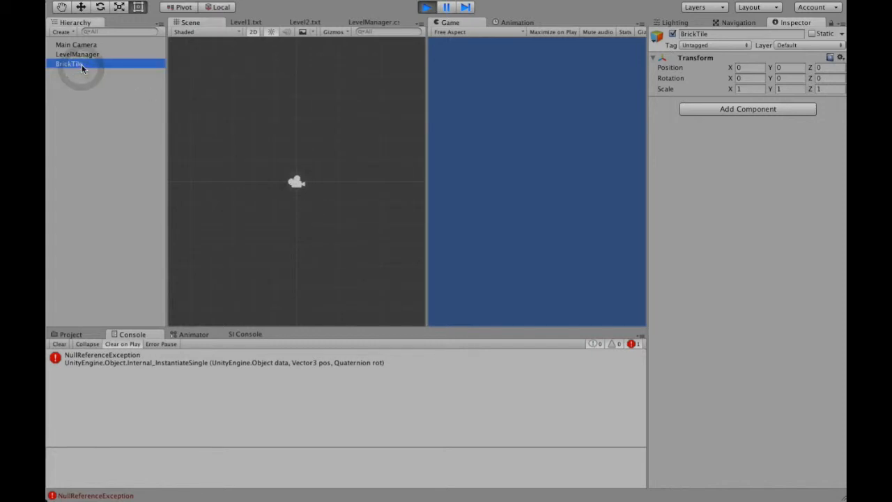
click(61, 32)
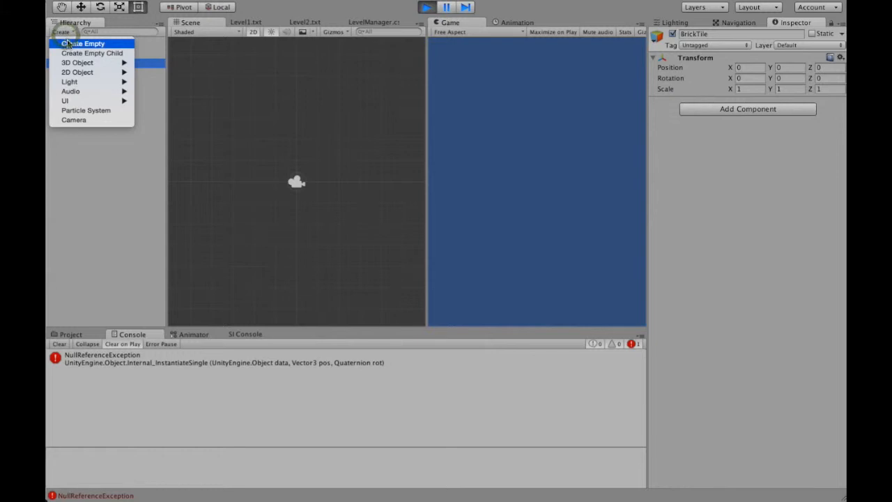
click(68, 44)
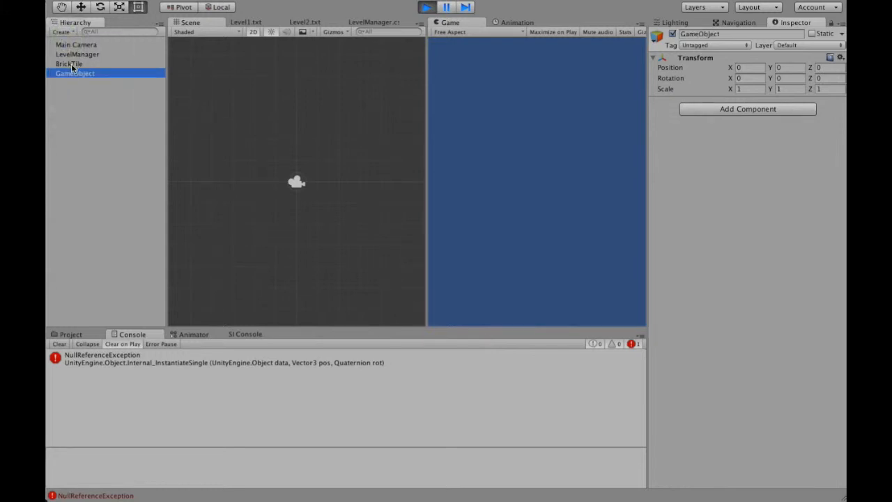
drag(72, 64, 69, 66)
click(727, 33)
text(Sprite)
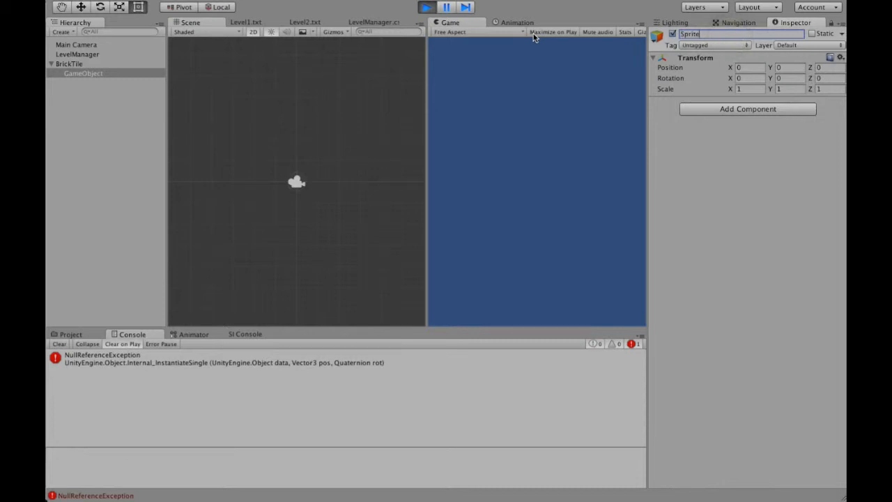
key(Return)
Add a Sprite Renderer component to the BrickTile object.
click(71, 63)
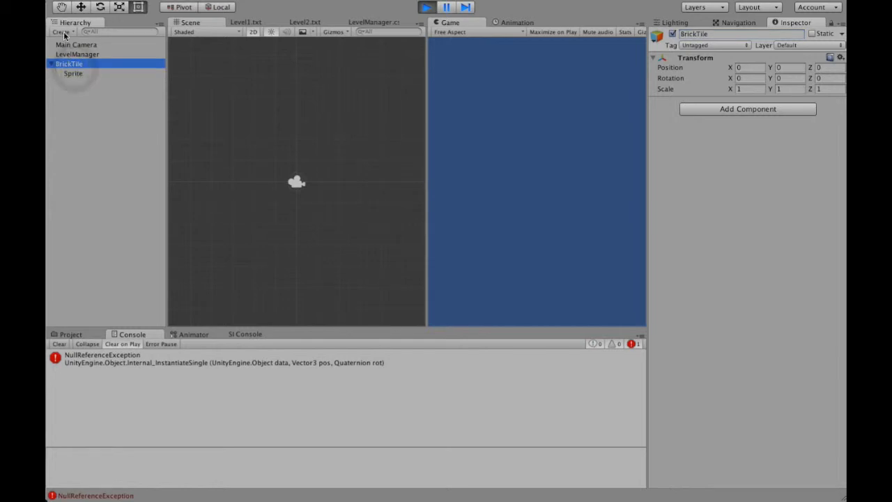
right_click(71, 67)
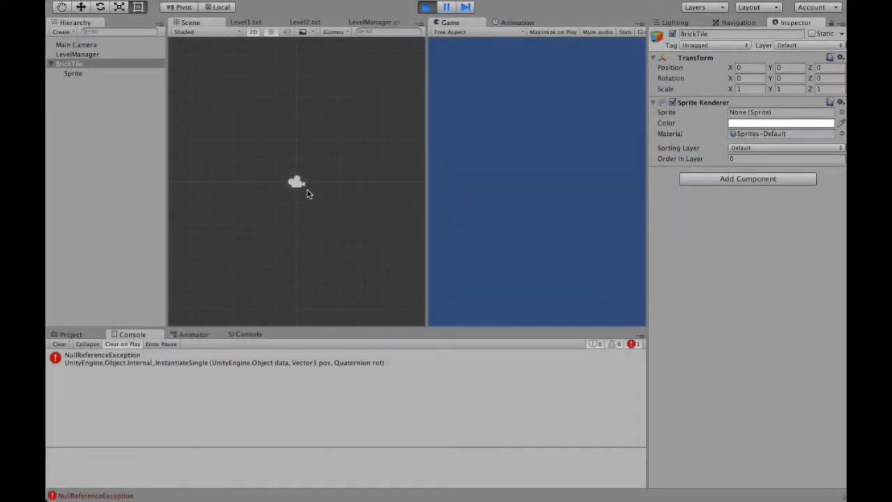
Switch to the Safari browser and load spriters-resource.com in place of the Pixel Perfect forum page.
key(super+Tab)
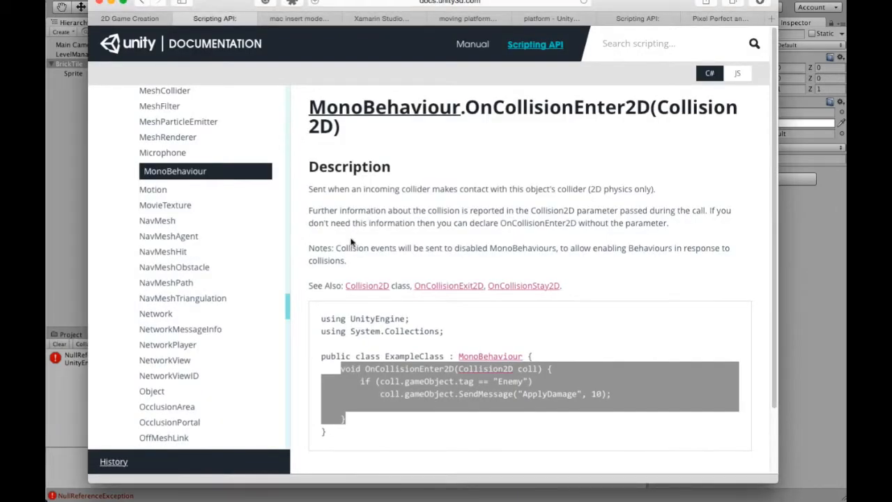
click(724, 19)
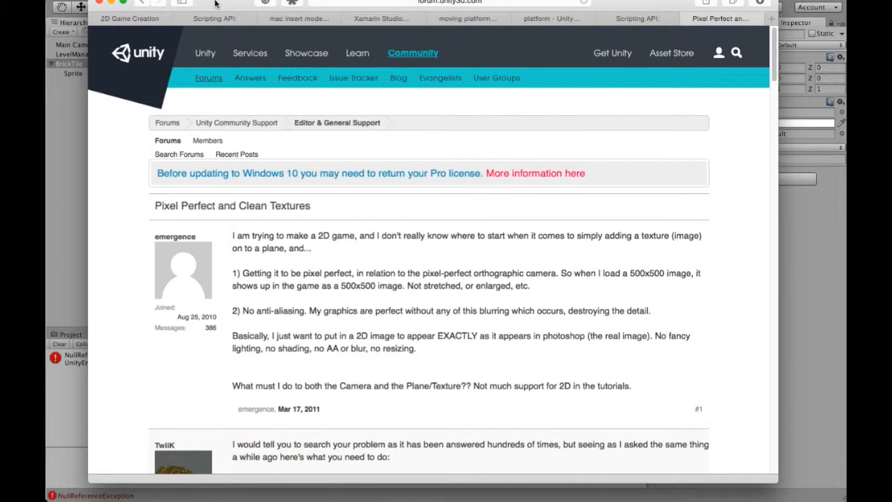
click(480, 2)
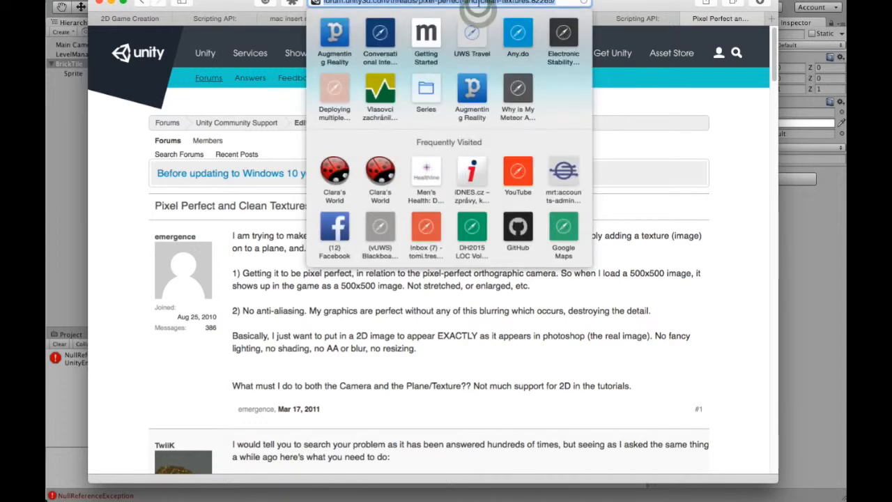
text(til)
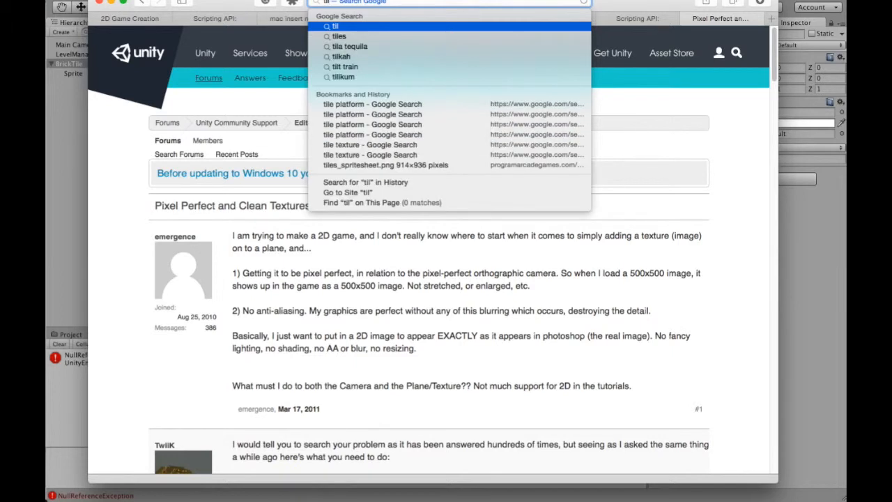
key(BackSpace)
key(BackSpace)
key(BackSpace)
text(spriters-resource.com)
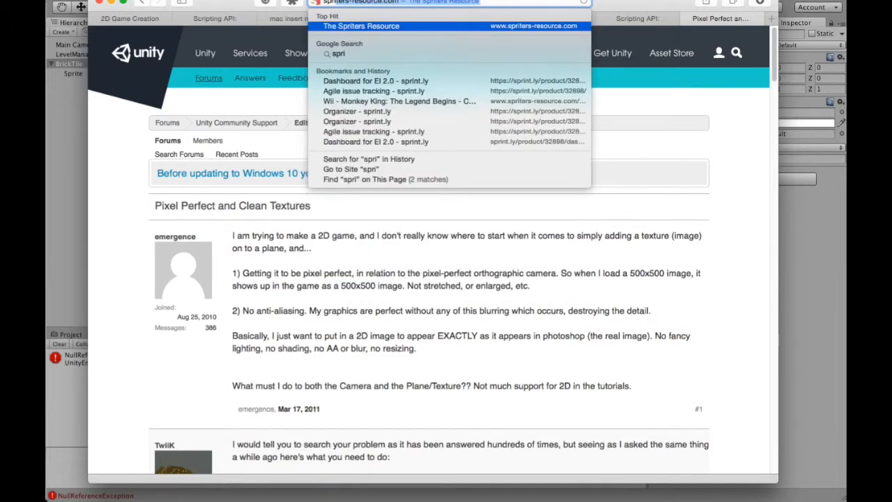
key(Return)
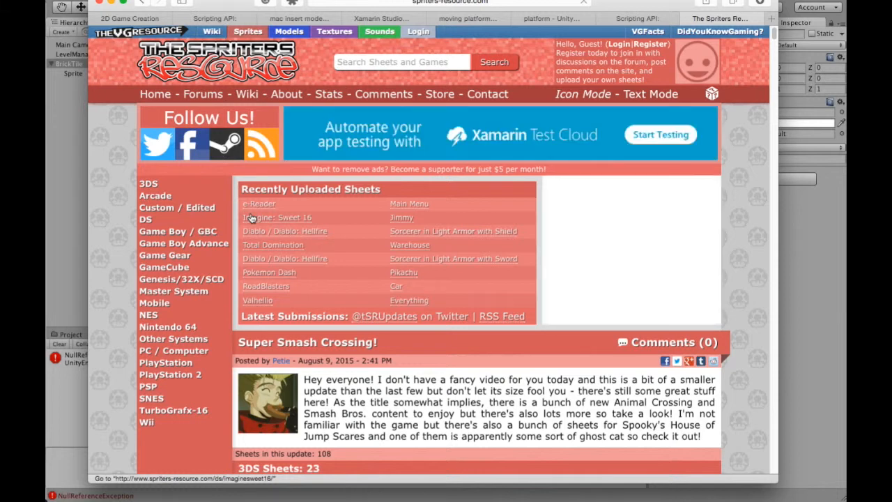
Search The Spriters Resource for "brick tile" and look through the resulting sheets.
text(tile)
key(BackSpace)
key(BackSpace)
key(BackSpace)
key(BackSpace)
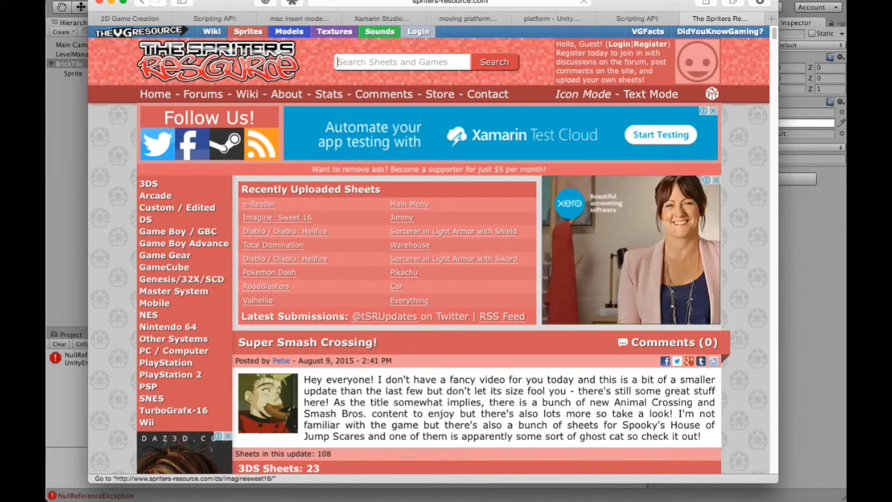
text(brick tile)
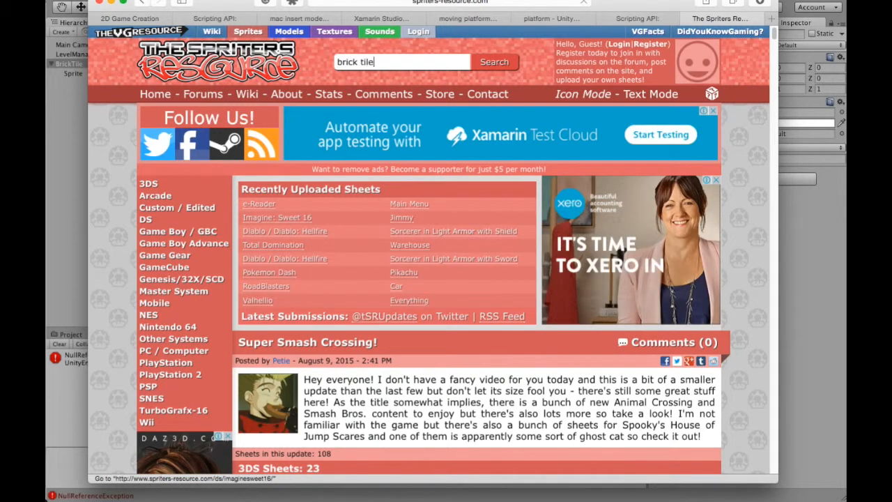
key(Return)
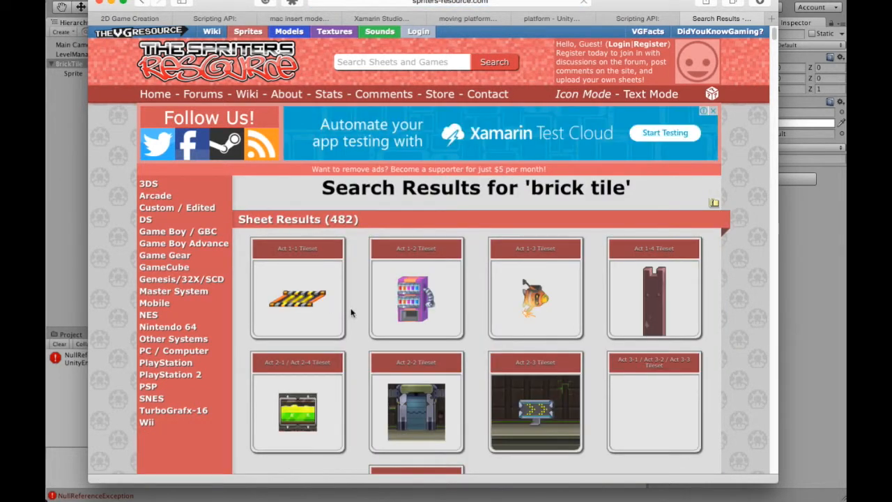
scroll(348, 313, down, 5)
scroll(351, 311, down, 5)
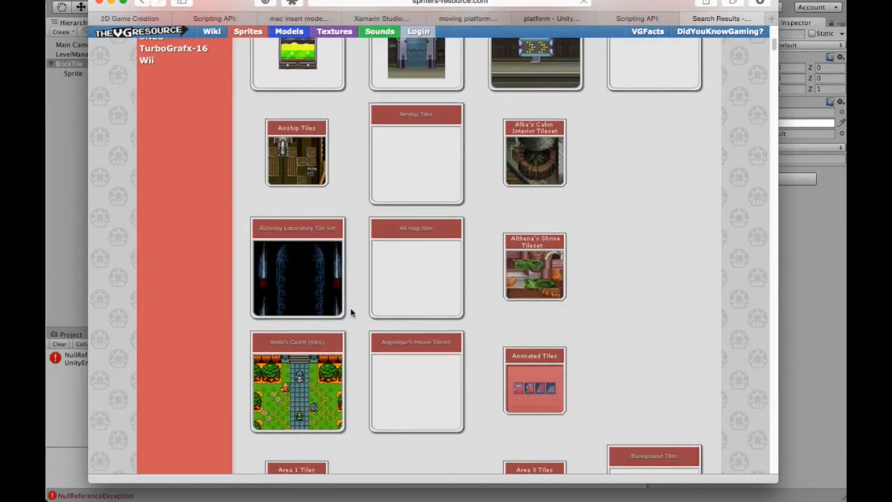
scroll(351, 309, up, 8)
scroll(335, 78, up, 2)
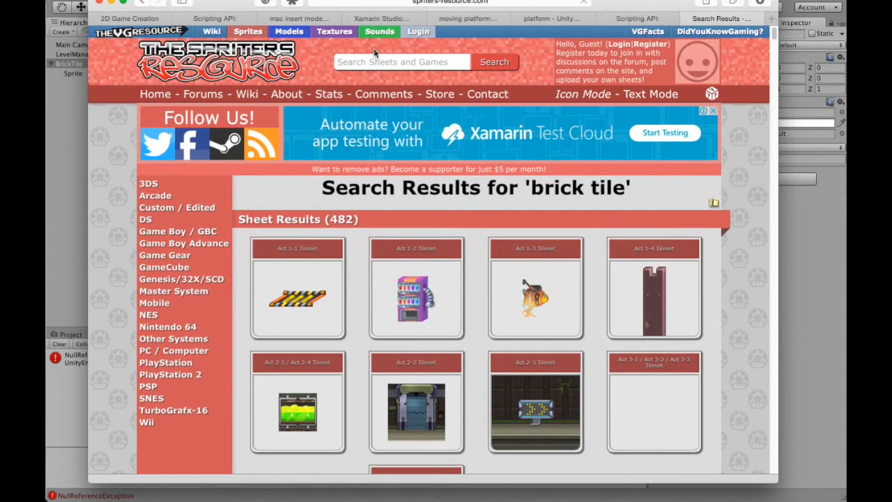
Search the sprite site for "brick" and look through the resulting sheets for brick blocks.
click(373, 62)
text(brick)
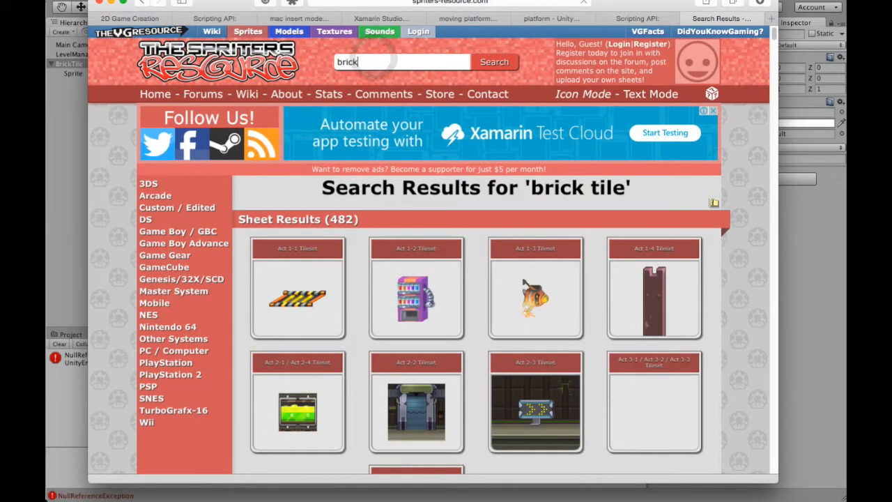
key(Return)
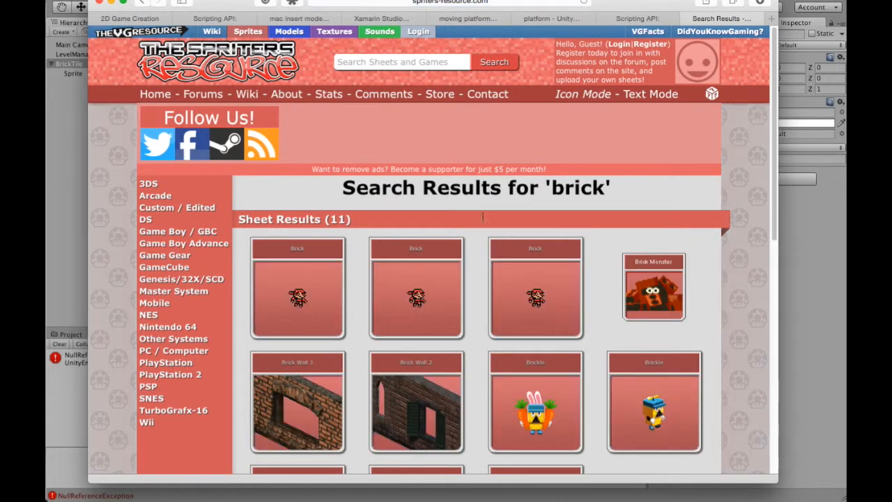
scroll(481, 225, down, 5)
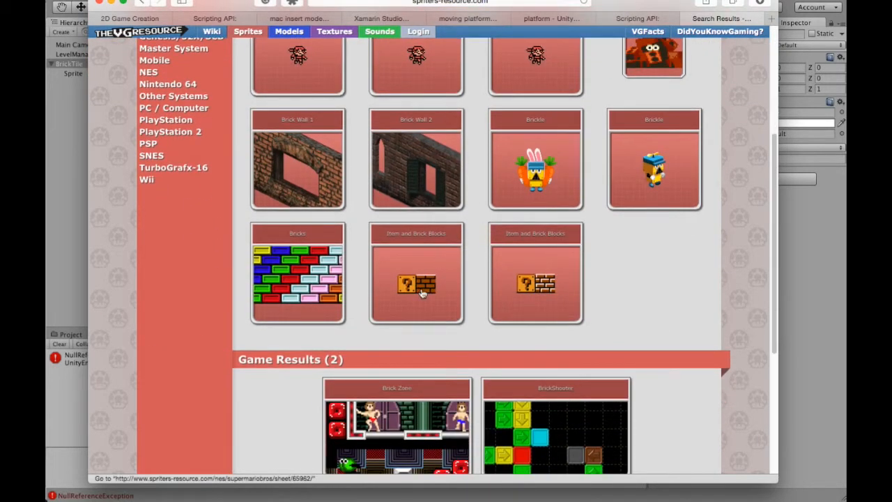
Minimize the browser to return to Unity and open the project's Sprites asset folder.
click(110, 3)
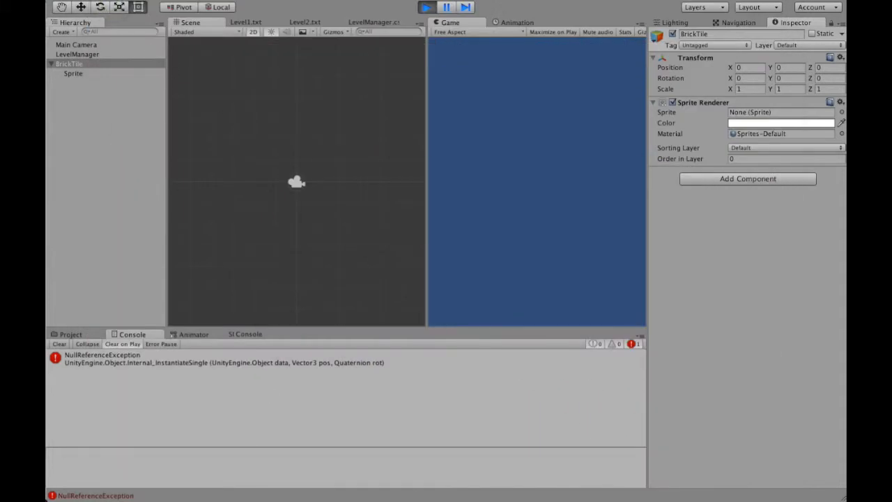
right_click(260, 500)
key(Escape)
click(70, 334)
scroll(90, 430, down, 1)
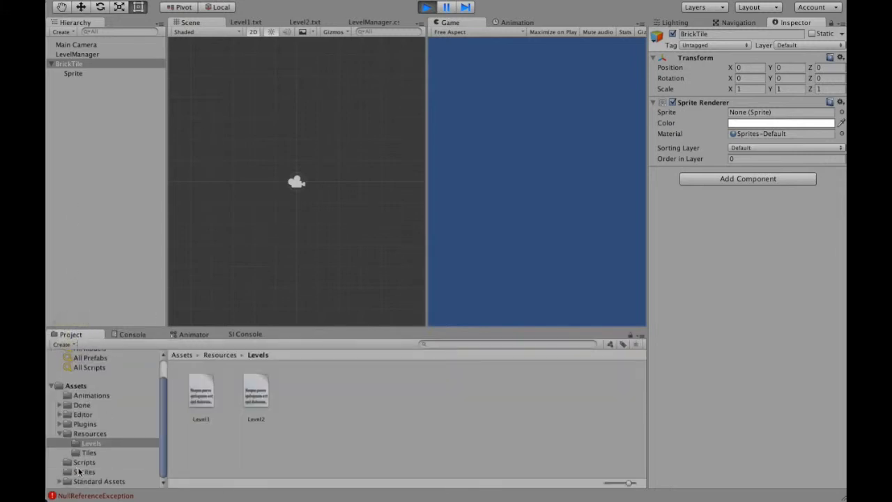
click(83, 472)
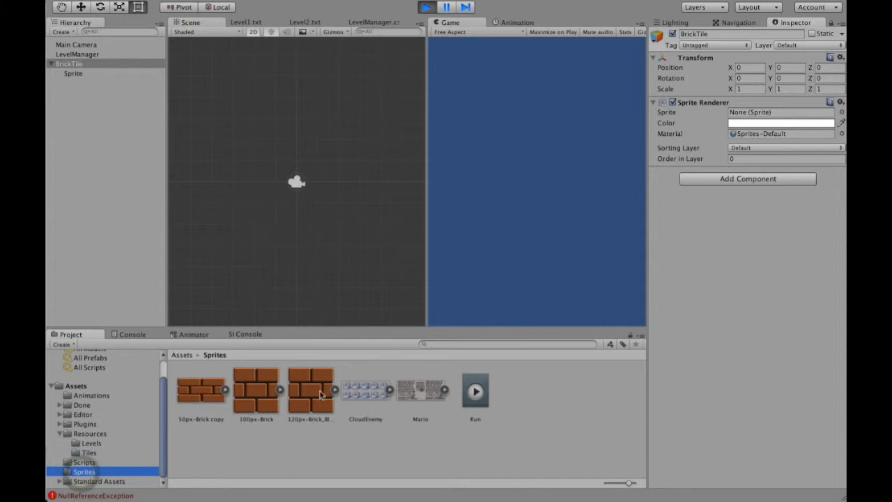
Place the 100px-Brick sprite in the scene and align it with a grid cell at about X 1.506, Y 0.505.
click(255, 392)
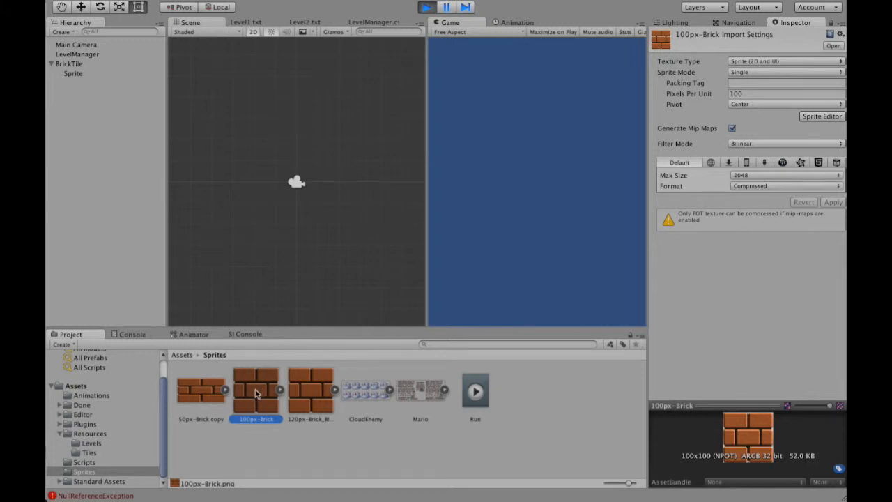
drag(256, 394, 337, 175)
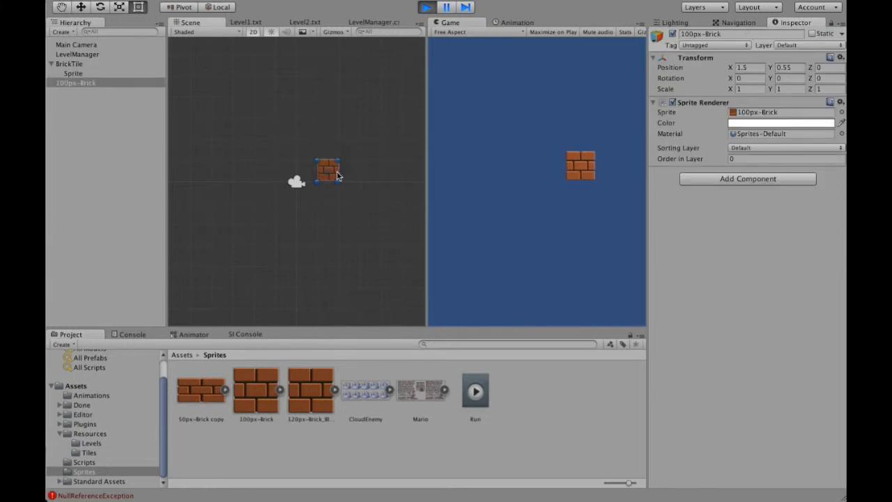
scroll(337, 175, up, 10)
scroll(337, 175, down, 4)
drag(328, 156, 328, 157)
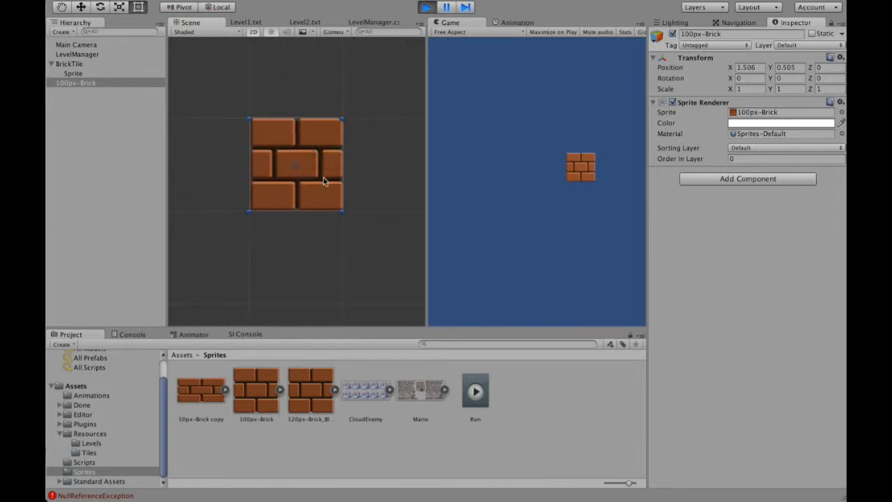
Delete the 100px-Brick object from the scene hierarchy.
scroll(316, 180, down, 3)
scroll(316, 180, down, 3)
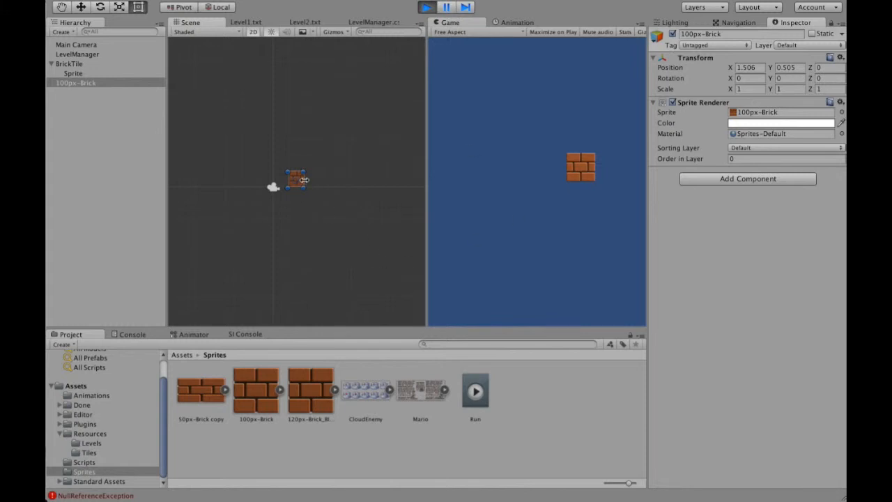
right_click(80, 84)
click(103, 141)
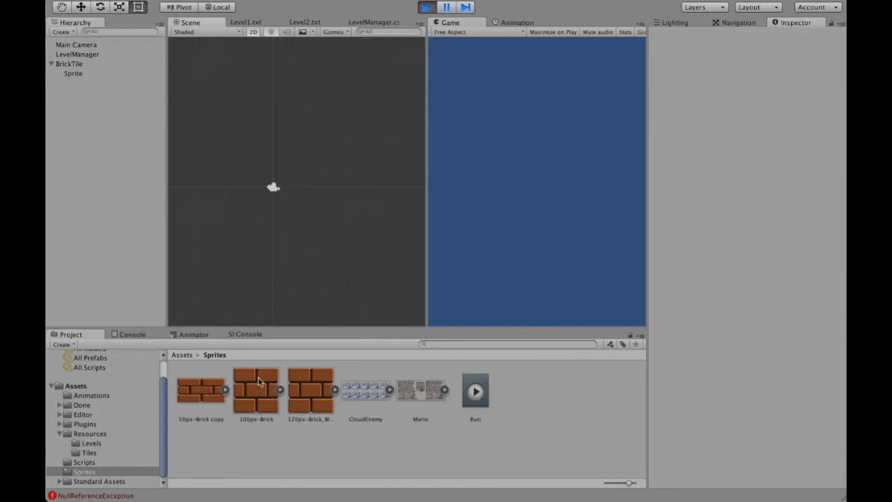
Delete the 120px-Brick_Block sprite from the project's Sprites folder.
click(308, 377)
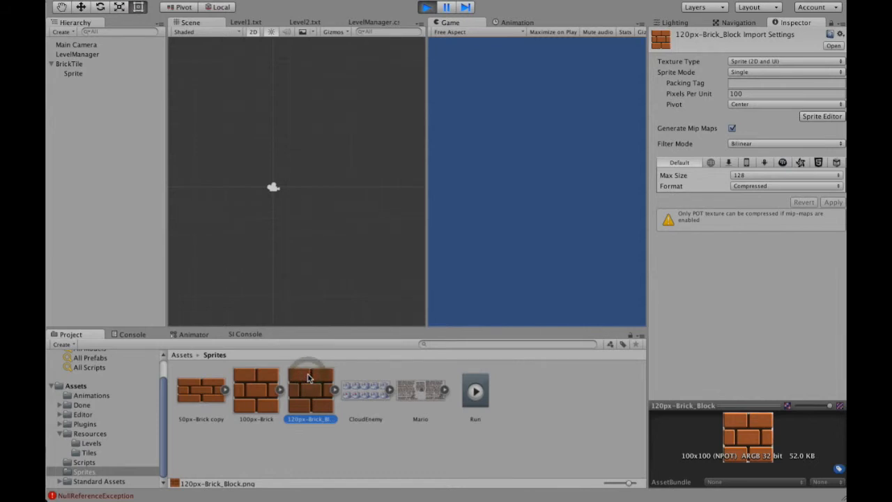
right_click(309, 377)
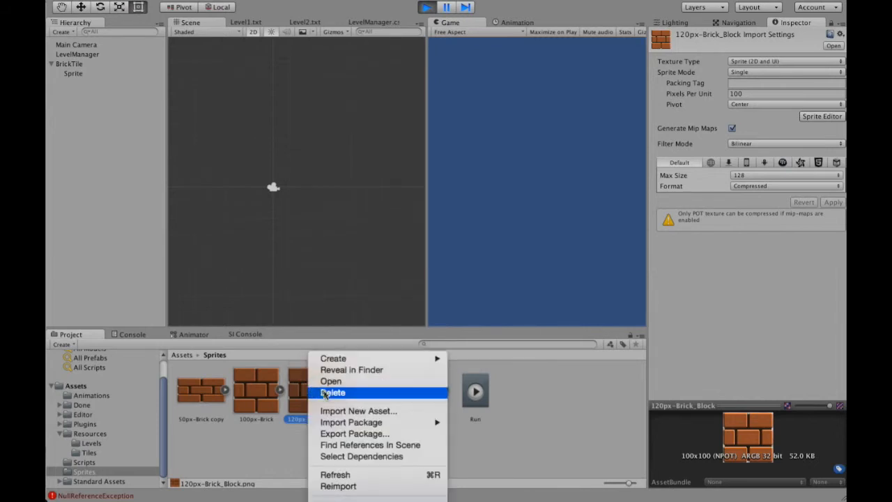
click(326, 393)
click(573, 153)
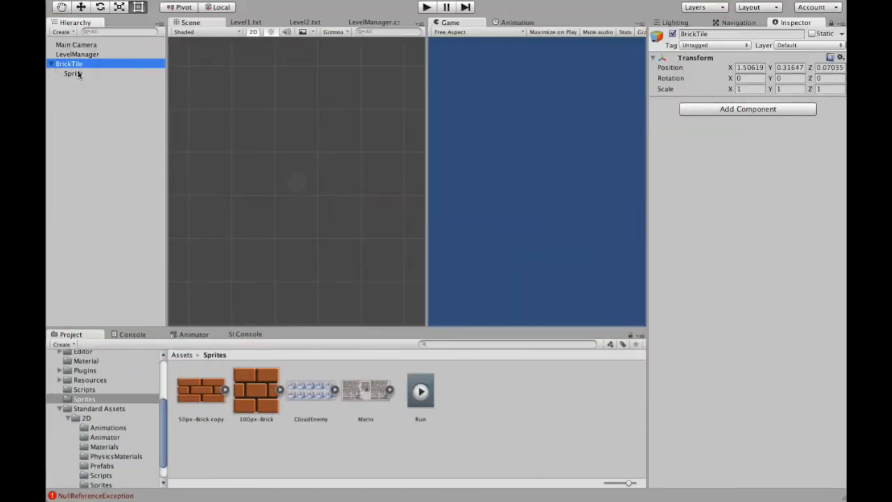
Add a Sprite Renderer to BrickTile's Sprite child and assign 100px-Brick as its sprite.
click(75, 74)
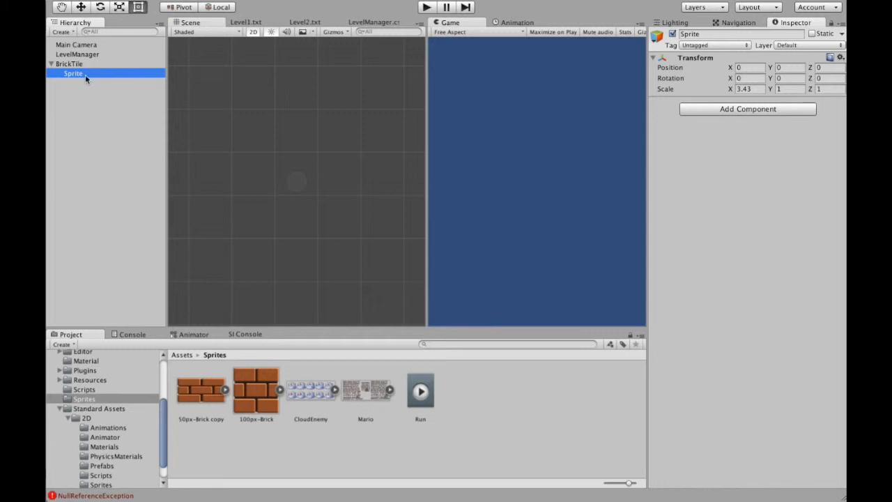
click(743, 109)
text(sp)
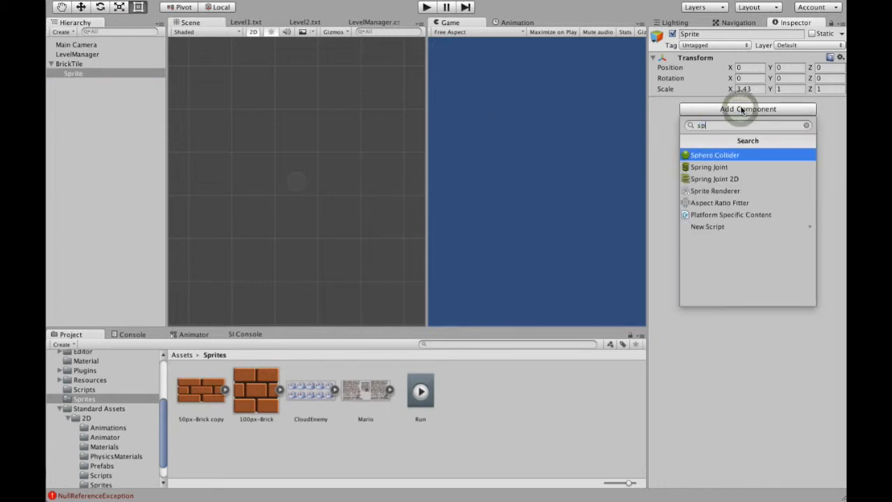
text(rite)
key(Return)
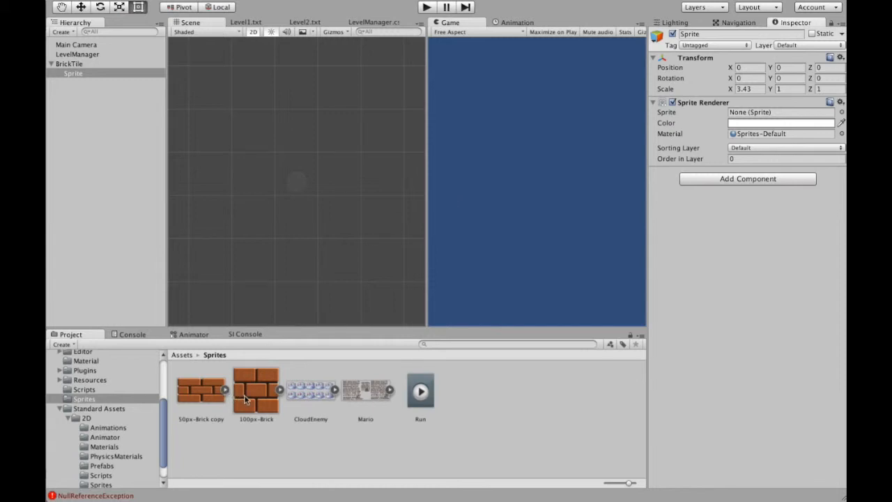
drag(245, 399, 741, 117)
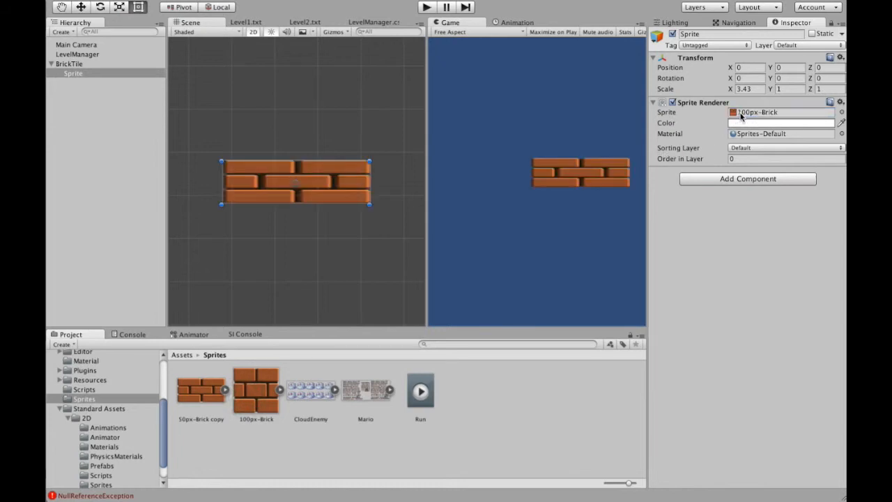
Set the X scale of BrickTile's Sprite child to 1.
click(746, 88)
text(1)
key(Return)
click(785, 89)
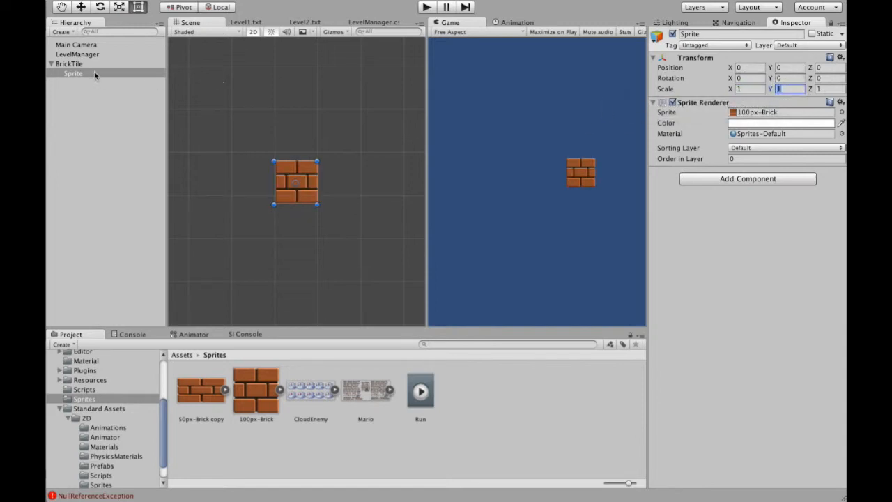
Reset the BrickTile parent's transform to position 0, 0, 0.
click(73, 64)
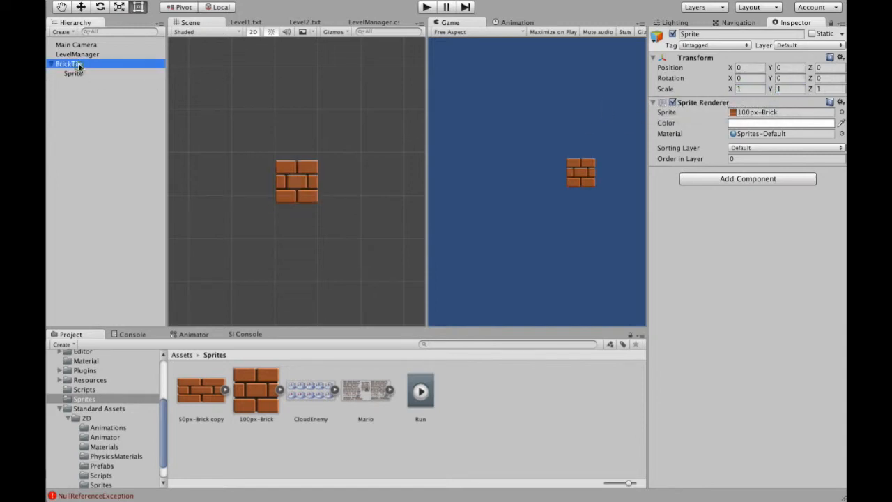
click(841, 58)
click(840, 68)
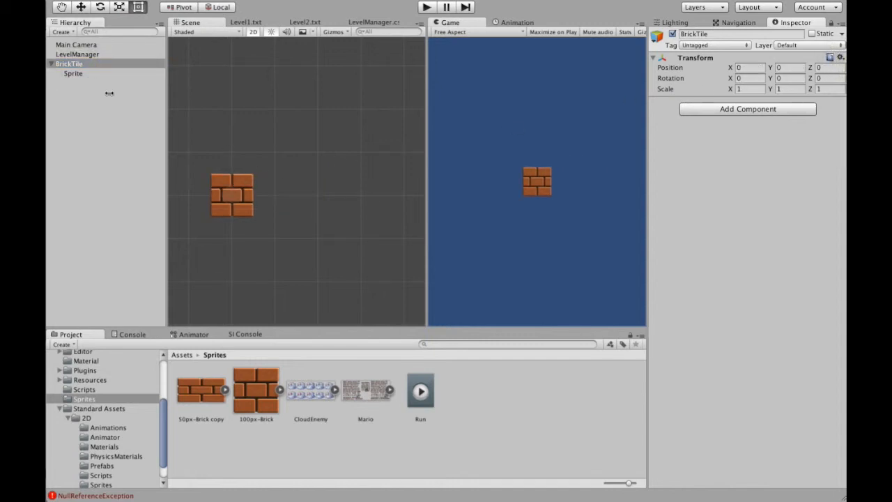
Activate the Move tool on BrickTile and examine where its origin sits relative to the brick and the grid.
click(78, 73)
click(73, 66)
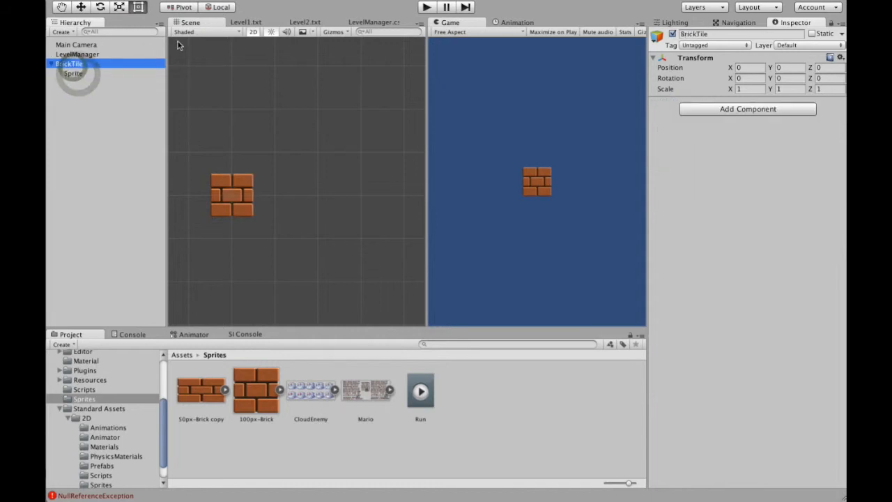
click(81, 7)
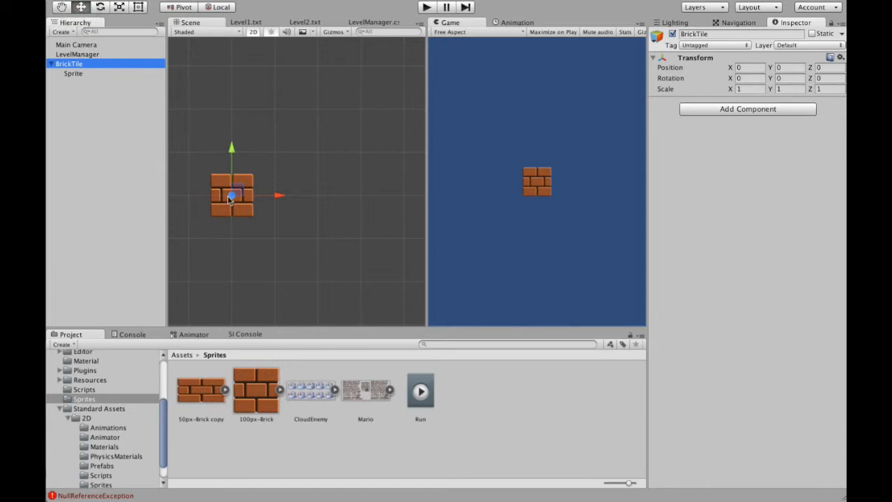
scroll(227, 197, up, 3)
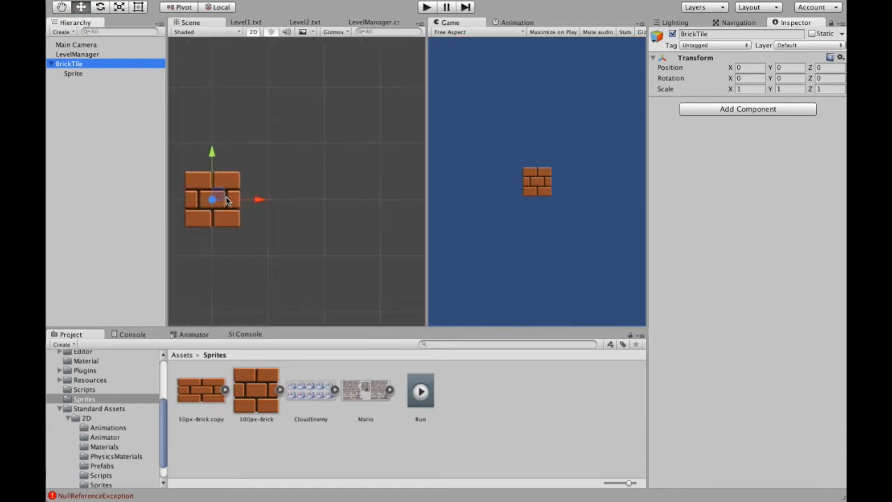
middle_drag(275, 184, 352, 172)
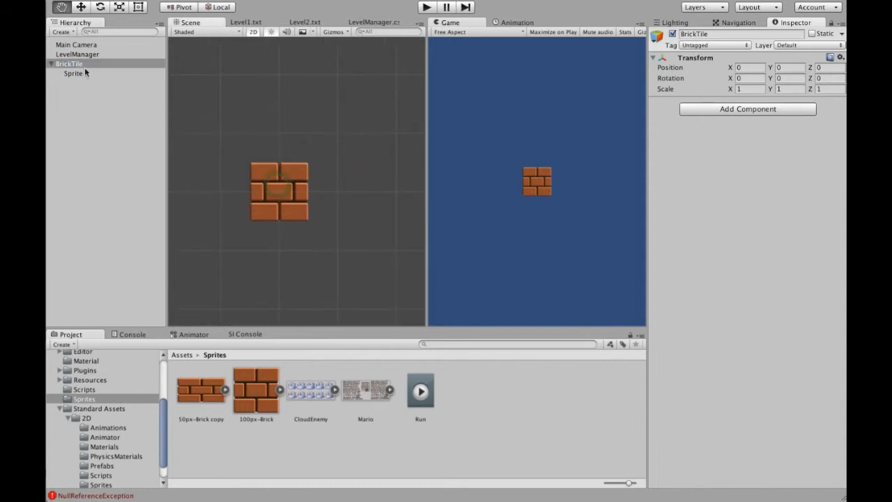
click(67, 65)
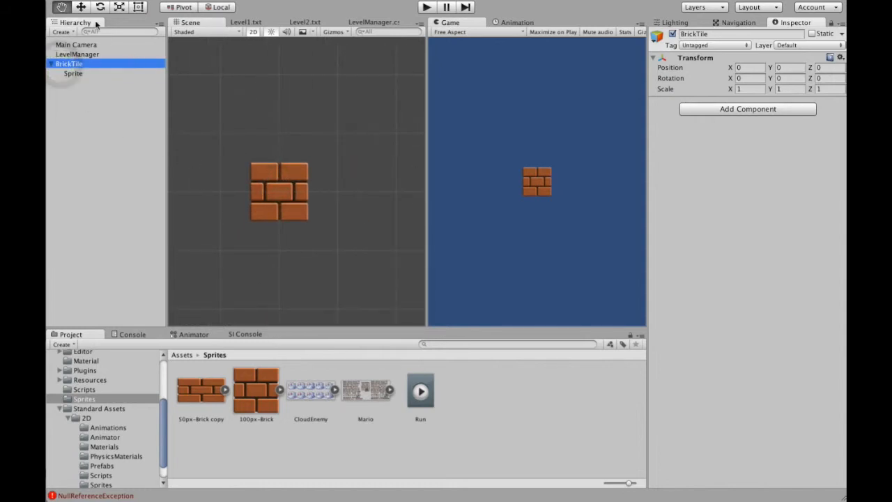
click(81, 7)
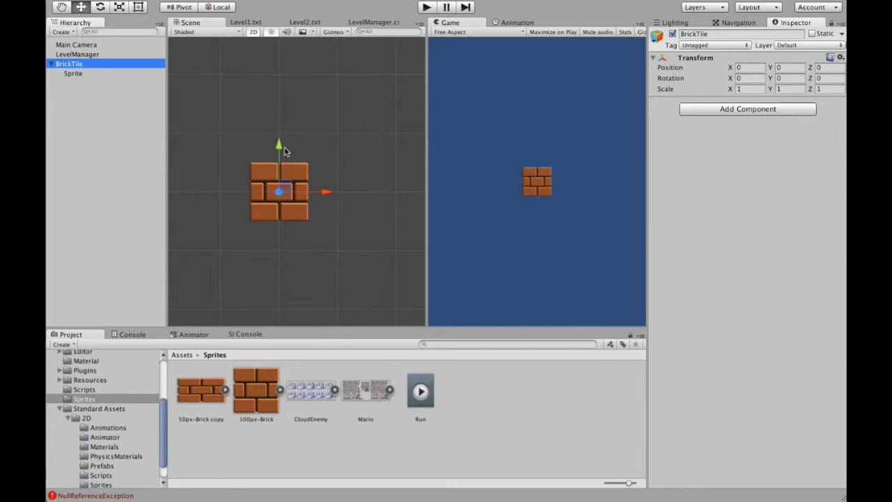
Set the position of BrickTile's Sprite child to X 0.5, Y 0.5.
click(67, 73)
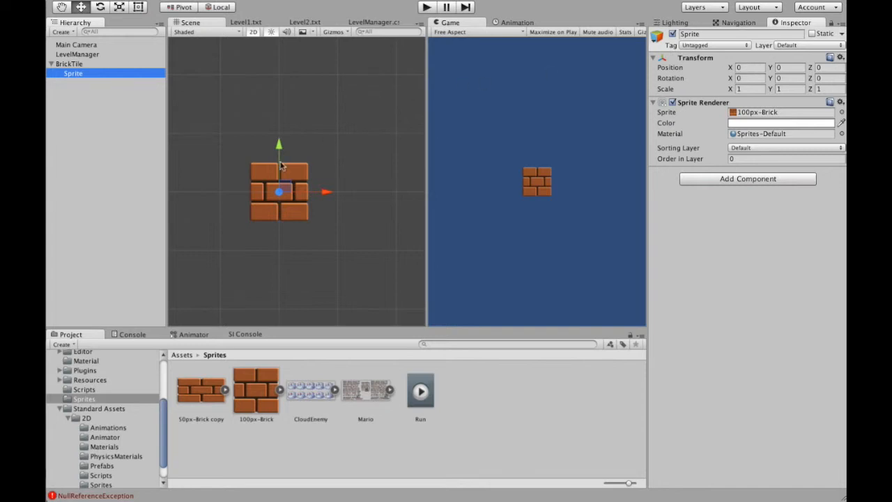
click(750, 68)
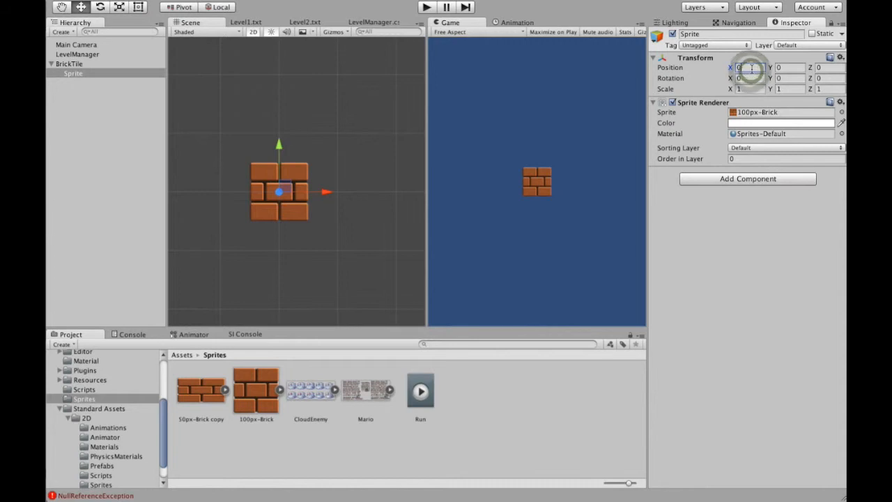
text(0.5)
key(Tab)
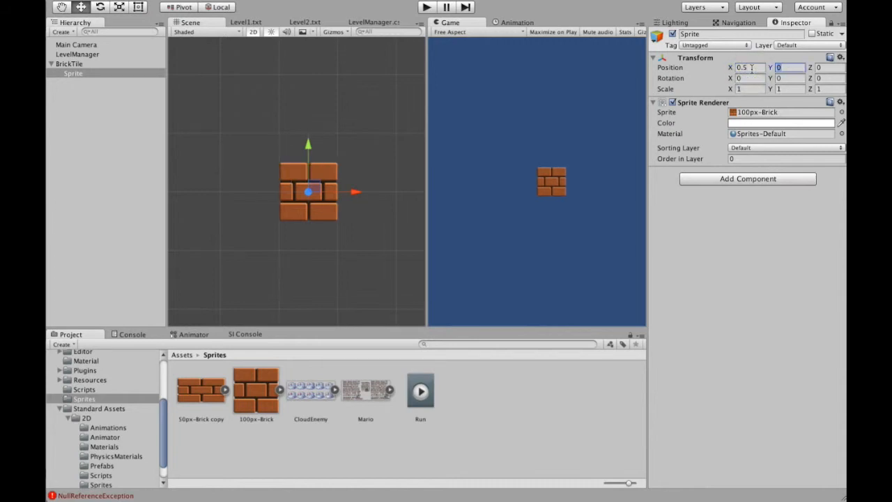
text(.5)
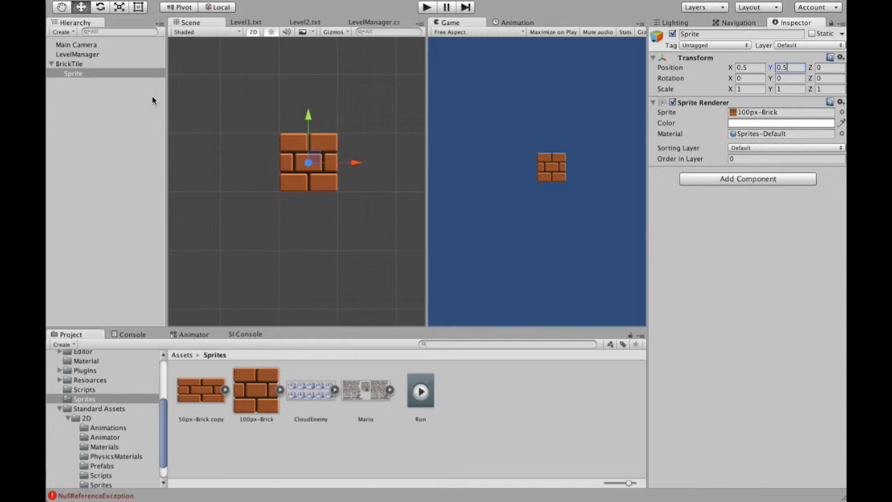
Compare the origins of BrickTile and its Sprite child, checking the handles in global and local orientation.
click(68, 64)
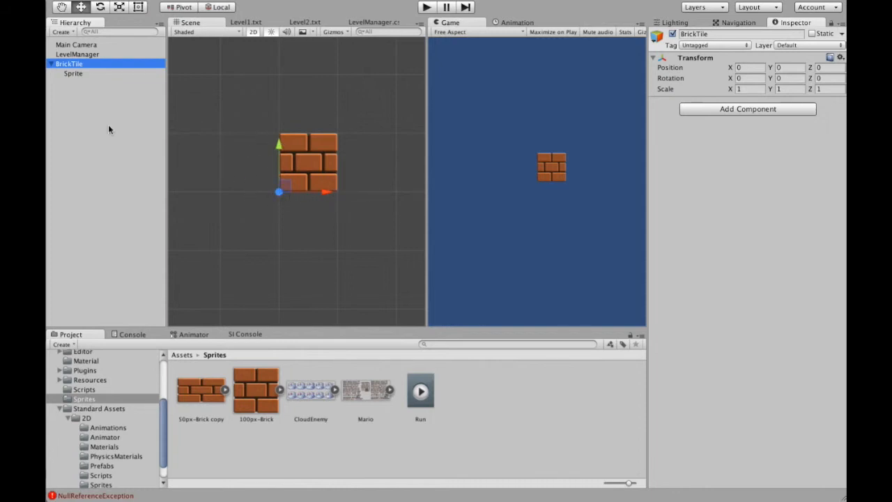
click(72, 74)
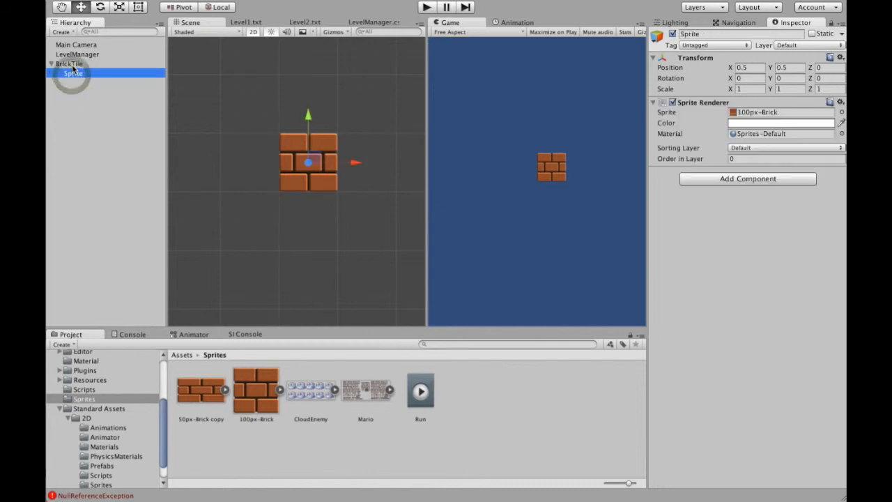
click(72, 65)
click(72, 73)
click(72, 64)
click(73, 73)
click(216, 9)
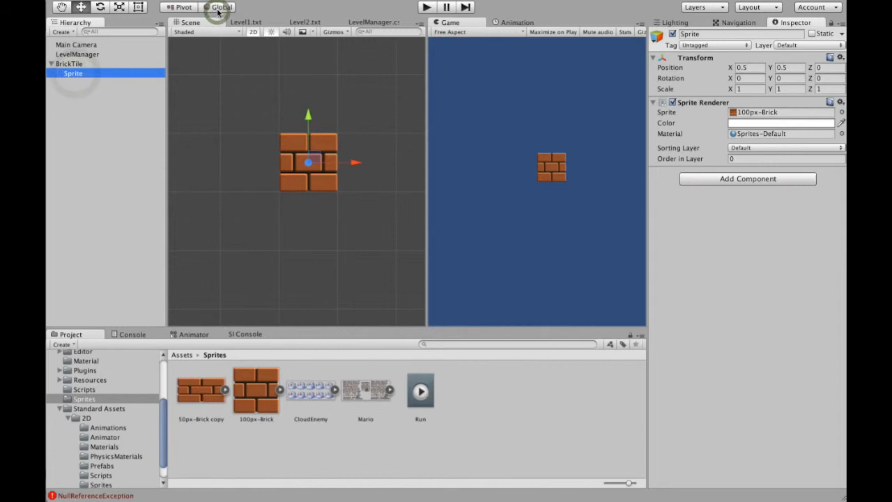
click(217, 9)
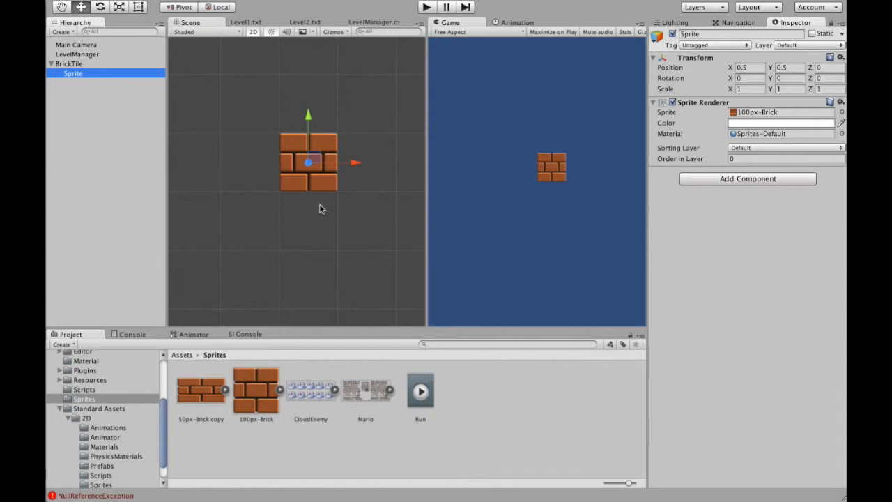
Add a Box Collider 2D component to BrickTile's Sprite child.
click(720, 179)
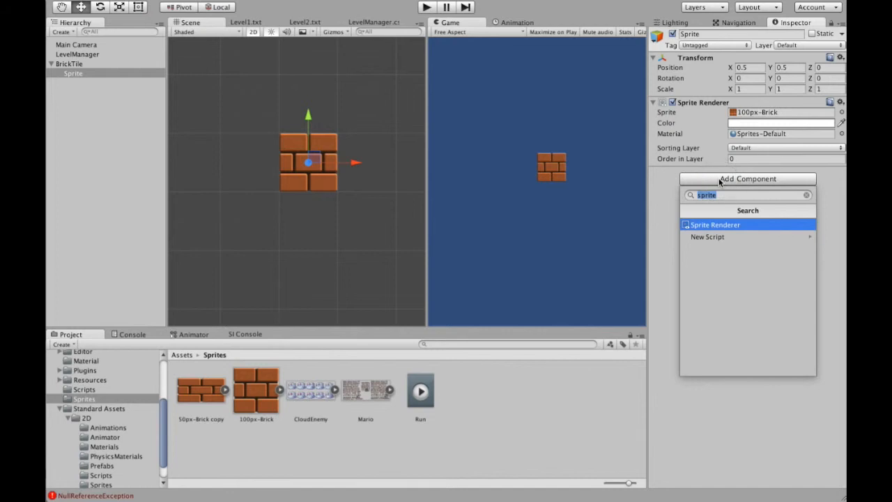
text(coll)
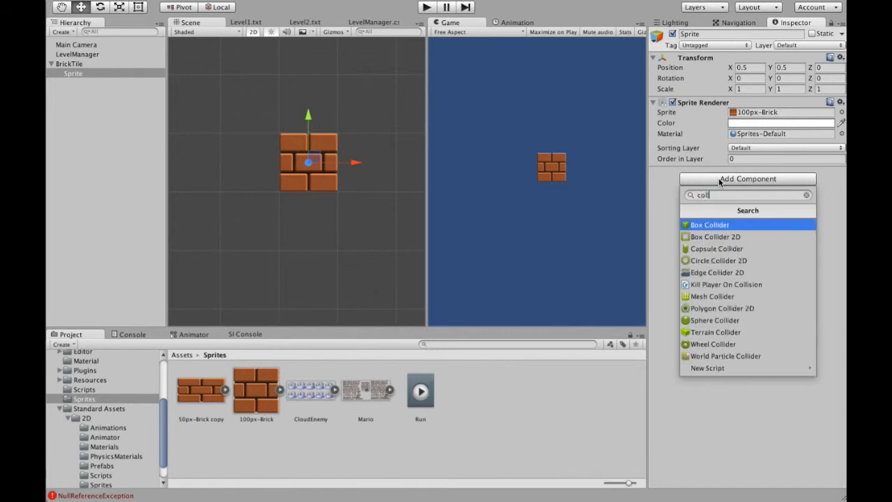
key(Down)
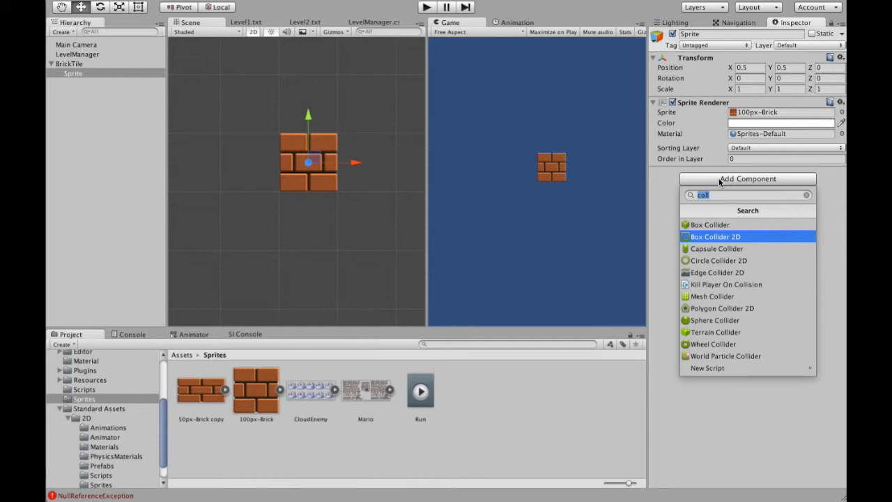
key(Return)
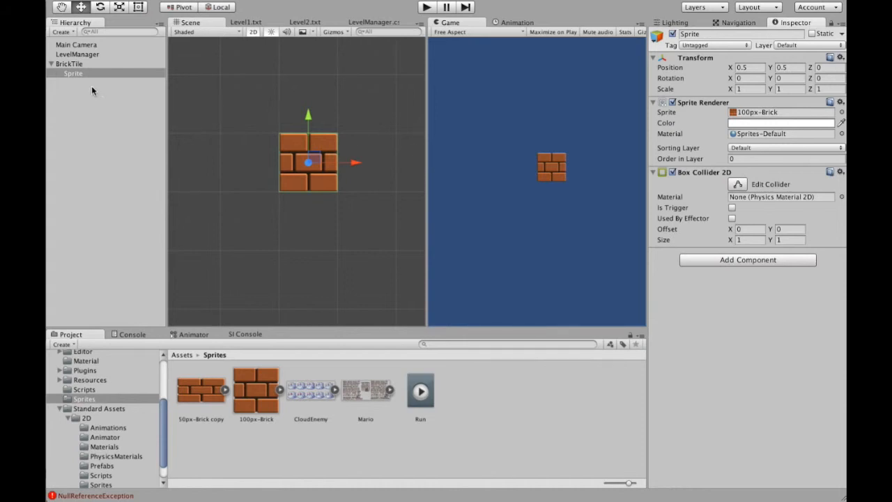
Collapse BrickTile in the scene hierarchy and create a folder named Tiles in the project's Assets root.
click(70, 64)
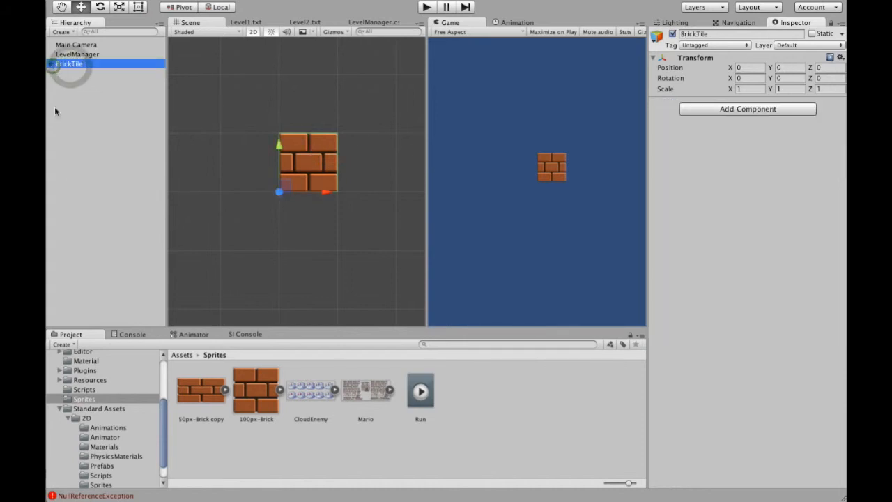
click(61, 409)
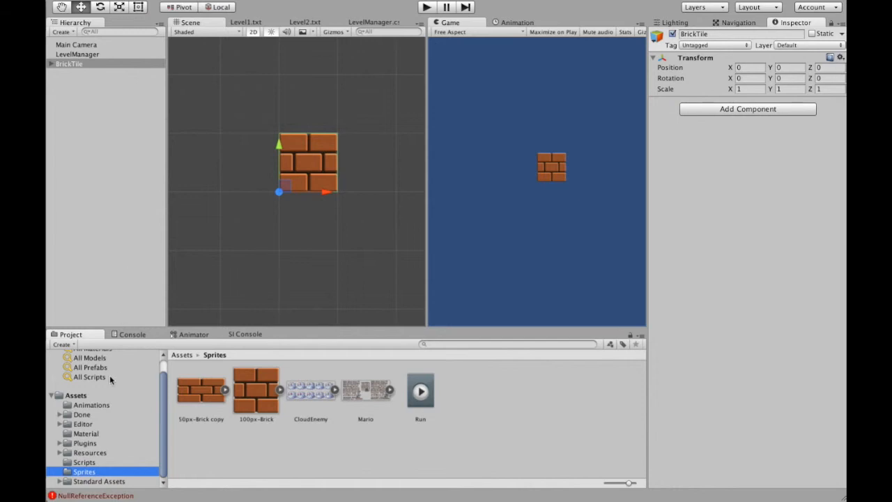
right_click(76, 397)
mouse_move(124, 358)
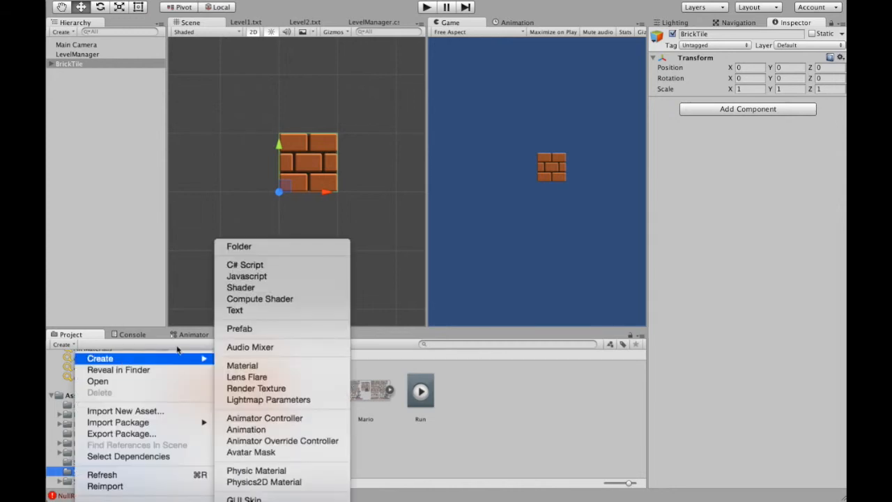
click(239, 247)
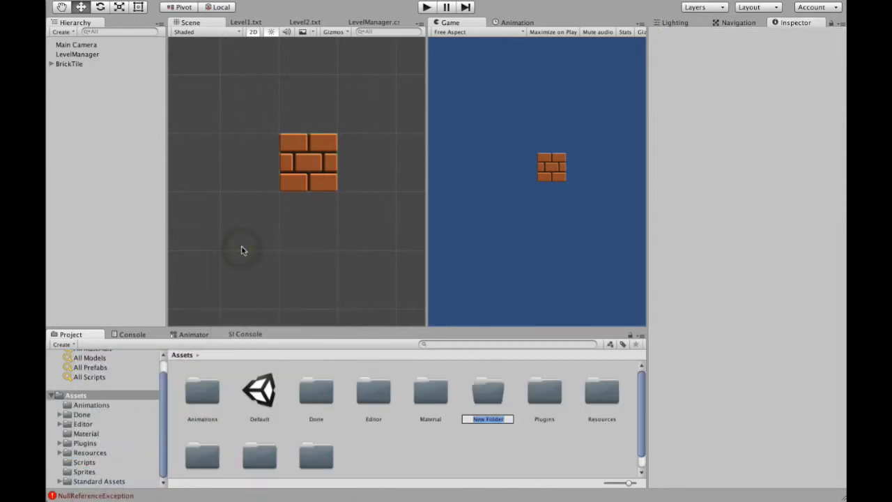
text(Tiles)
key(Return)
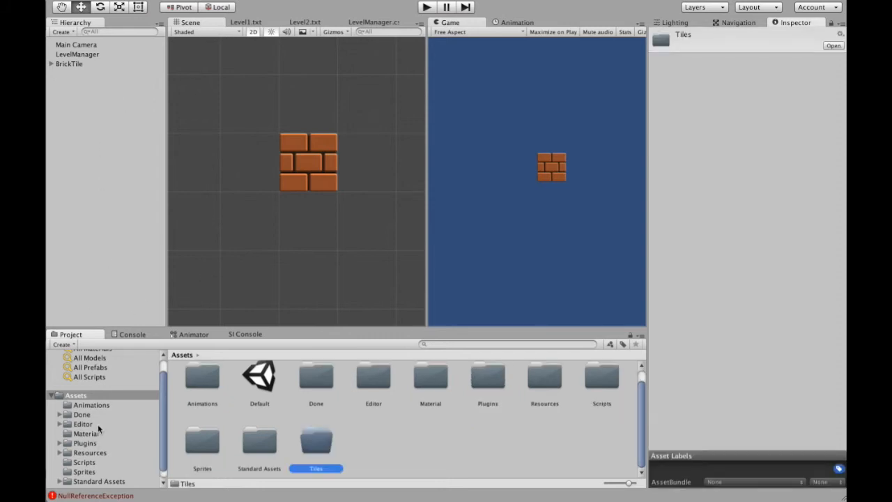
Save BrickTile as a prefab in the Tiles folder and select its instance in the scene.
drag(62, 64, 86, 481)
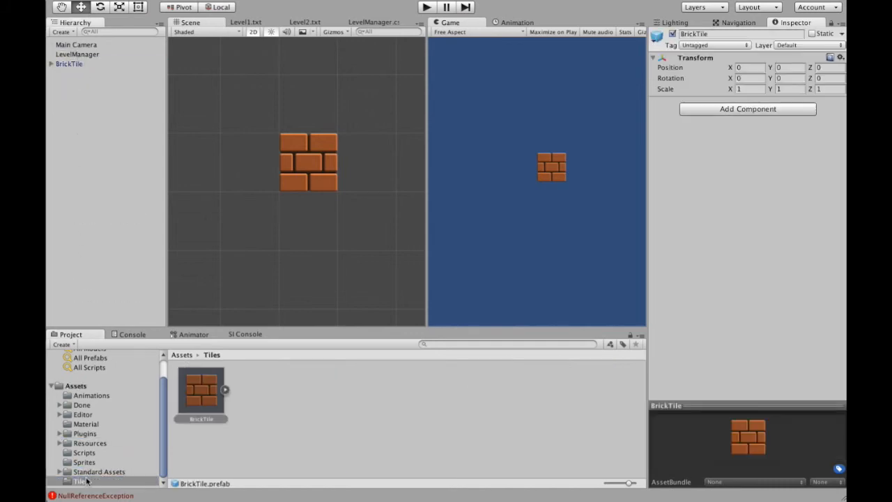
click(64, 64)
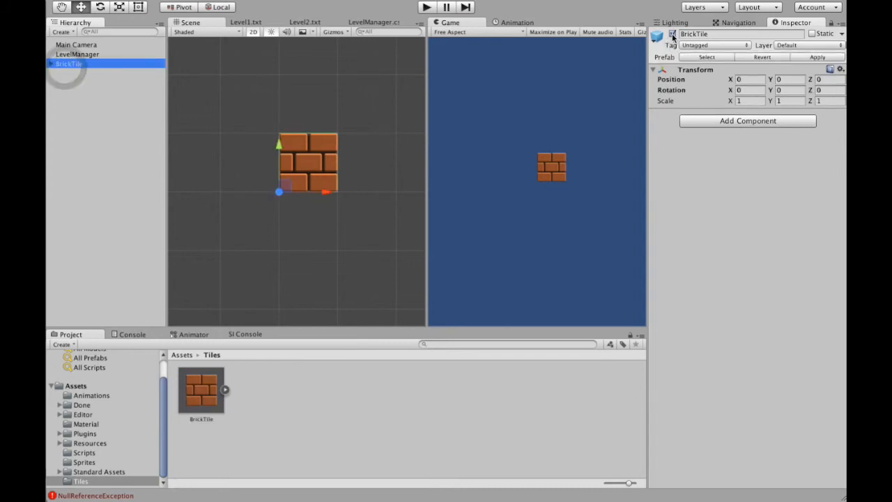
Deactivate the BrickTile instance in the scene and assign the BrickTile prefab to Tile in all five LevelManager elements.
click(673, 35)
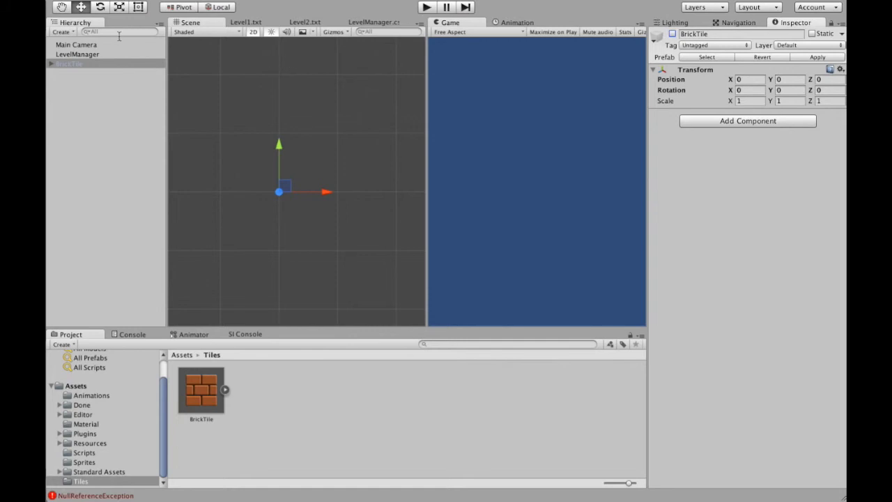
click(77, 55)
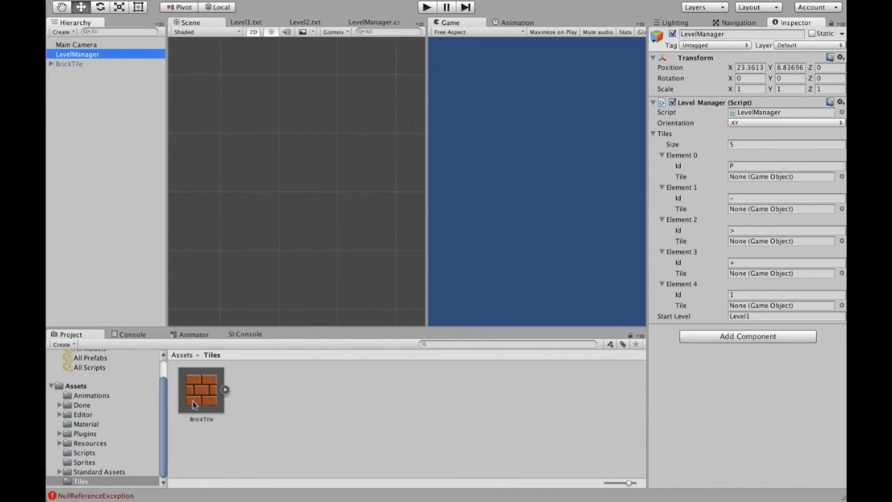
drag(204, 386, 747, 176)
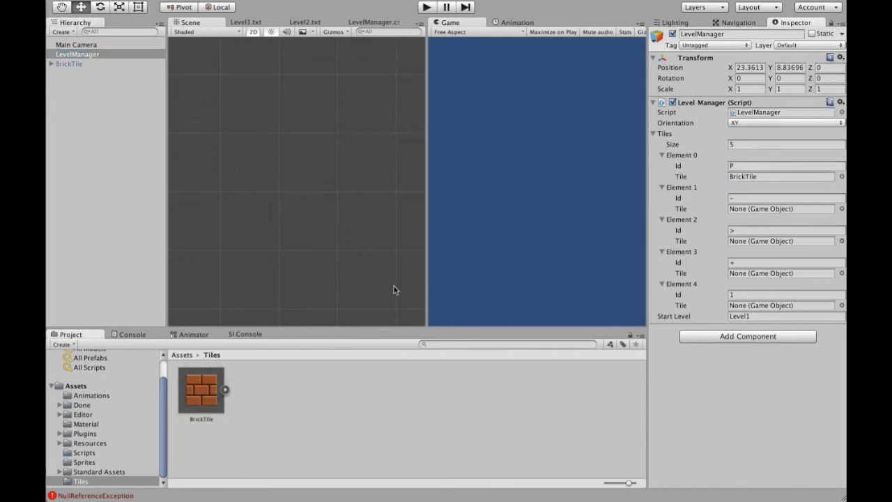
drag(205, 398, 753, 209)
drag(209, 396, 751, 304)
Run the game and examine the layout of the bricks generated from Level1 in the scene view.
click(426, 7)
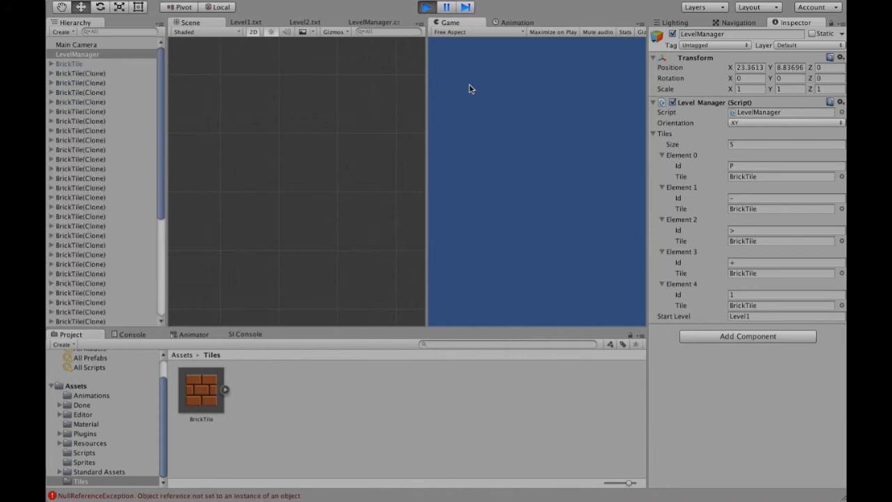
scroll(304, 148, up, 3)
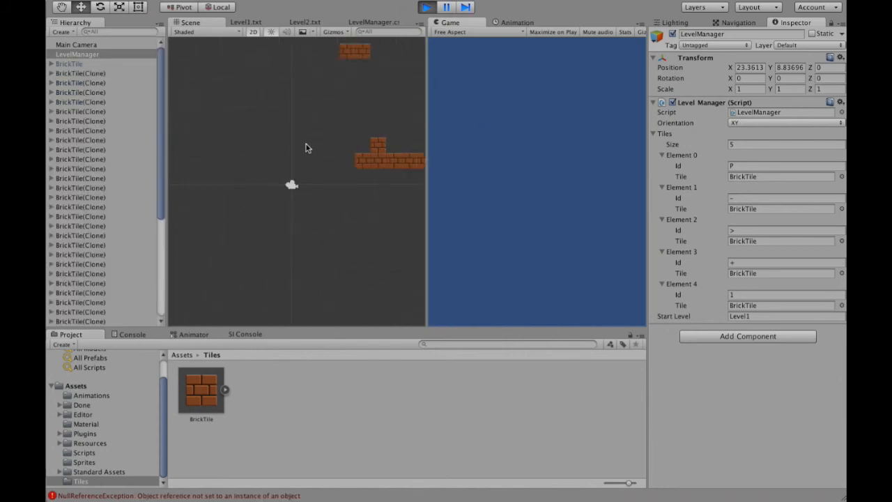
click(361, 105)
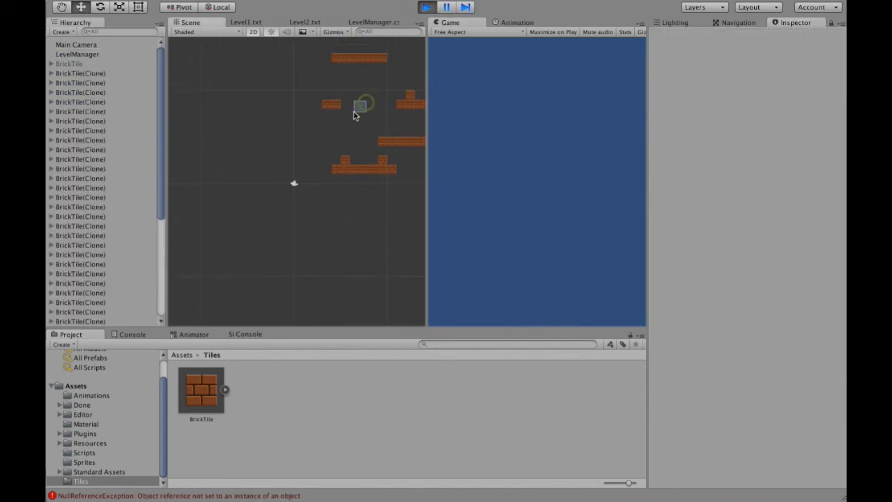
middle_drag(377, 107, 341, 144)
drag(341, 144, 236, 203)
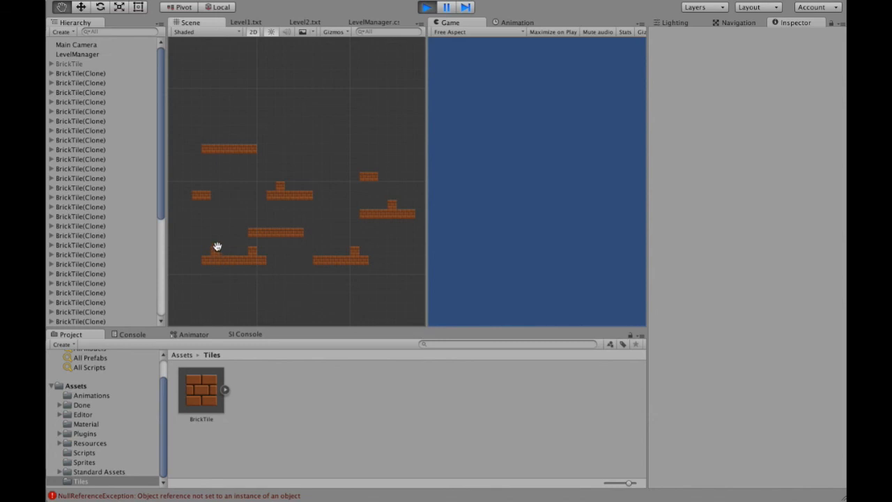
scroll(216, 248, up, 2)
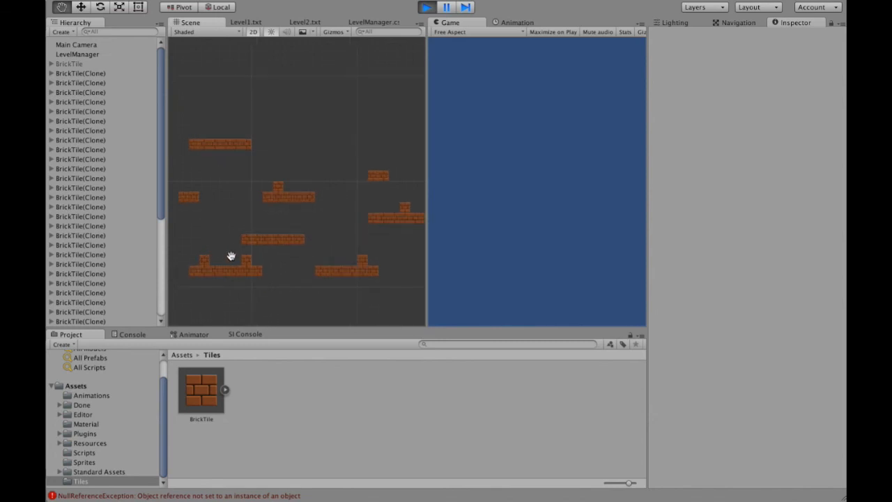